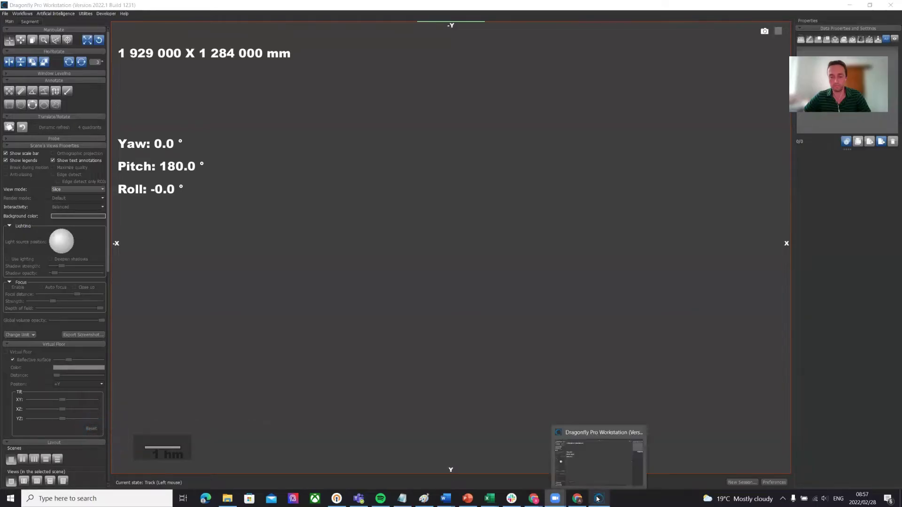
Bring the empty Dragonfly workspace to the front and open the File menu.
{"action": "left_click", "coordinate": [599, 499]}
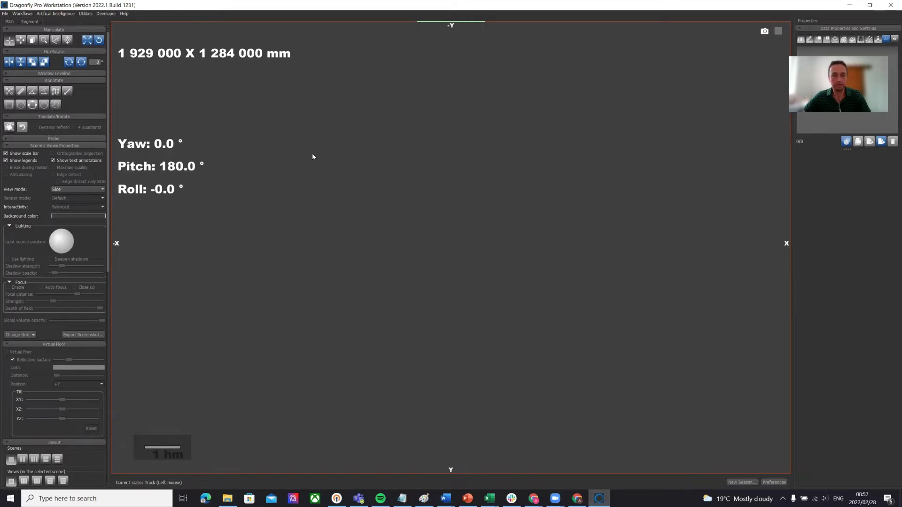
{"action": "left_click", "coordinate": [5, 14]}
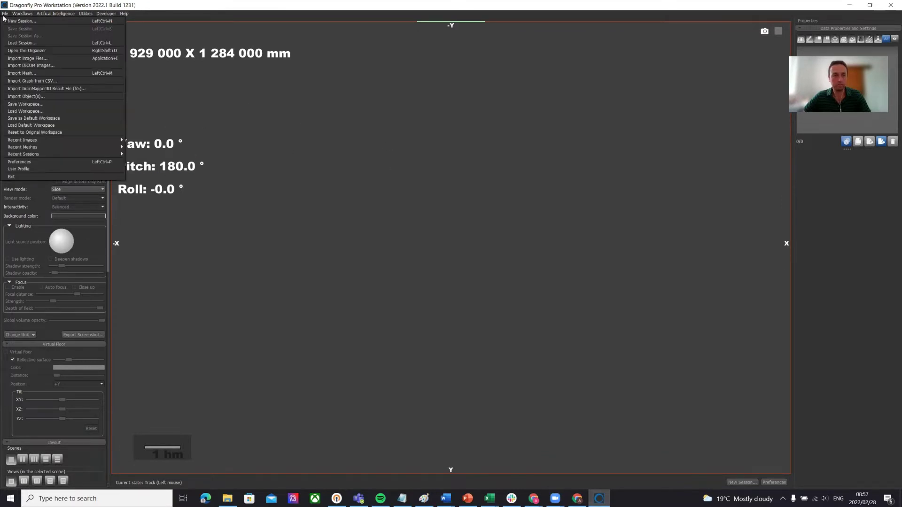
Add every Part image from the cast_part_stack folder to the import list.
{"action": "left_click", "coordinate": [47, 59]}
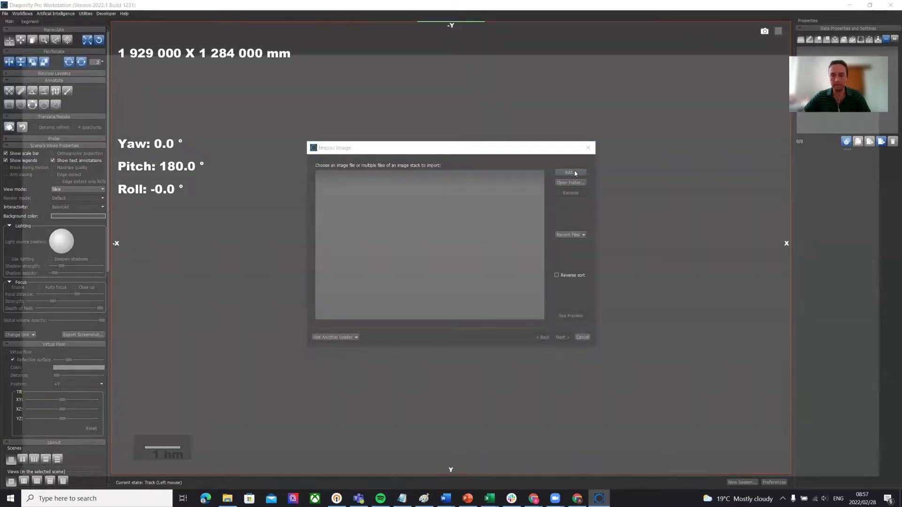
{"action": "left_click", "coordinate": [570, 172]}
{"action": "left_click", "coordinate": [120, 114]}
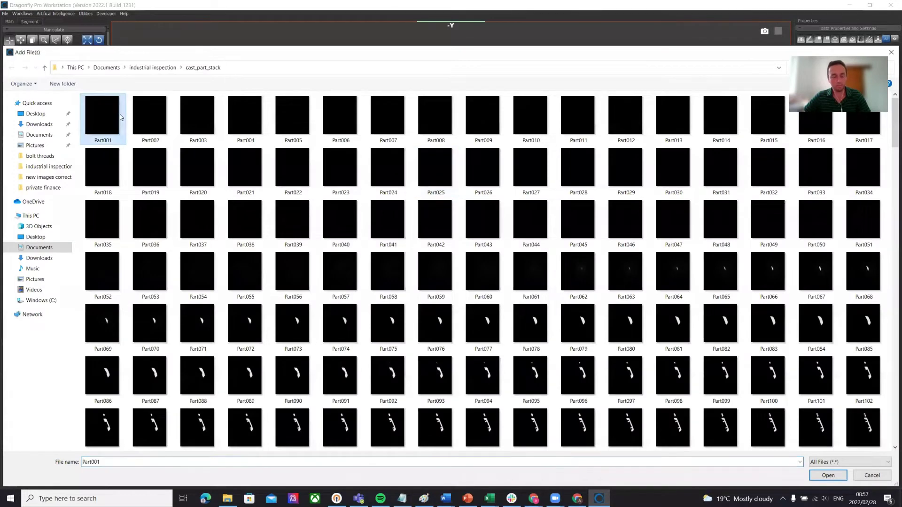
{"action": "key", "text": "ctrl+a"}
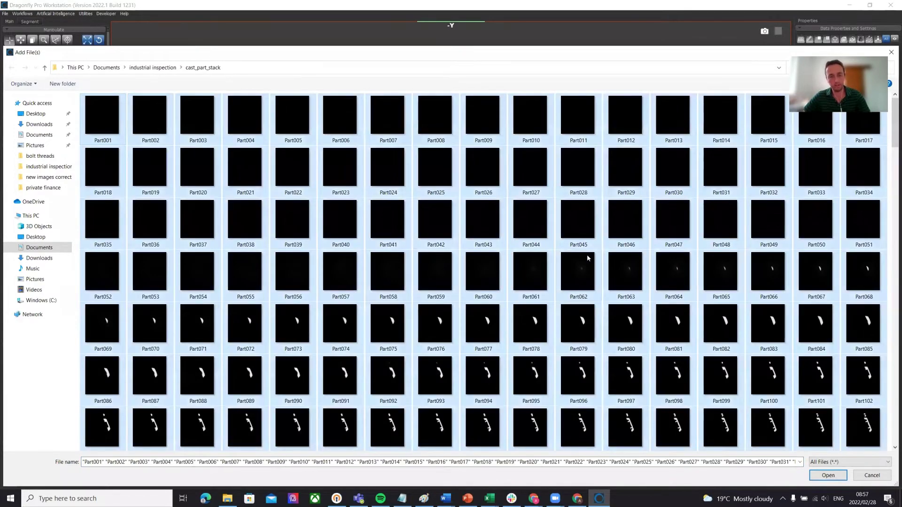
{"action": "left_click", "coordinate": [828, 475]}
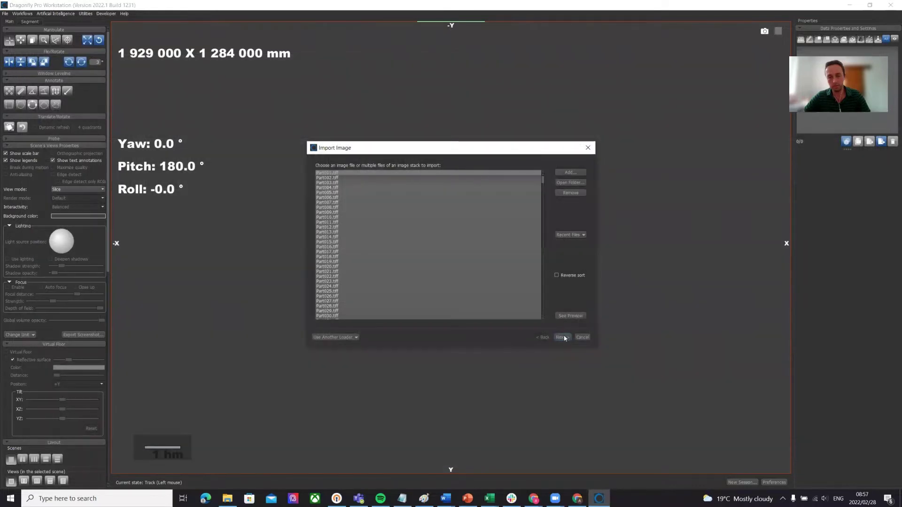
Set X, Y and Z image spacing to 0,2 mm and finish the import.
{"action": "left_click", "coordinate": [562, 337]}
{"action": "left_click", "coordinate": [337, 215]}
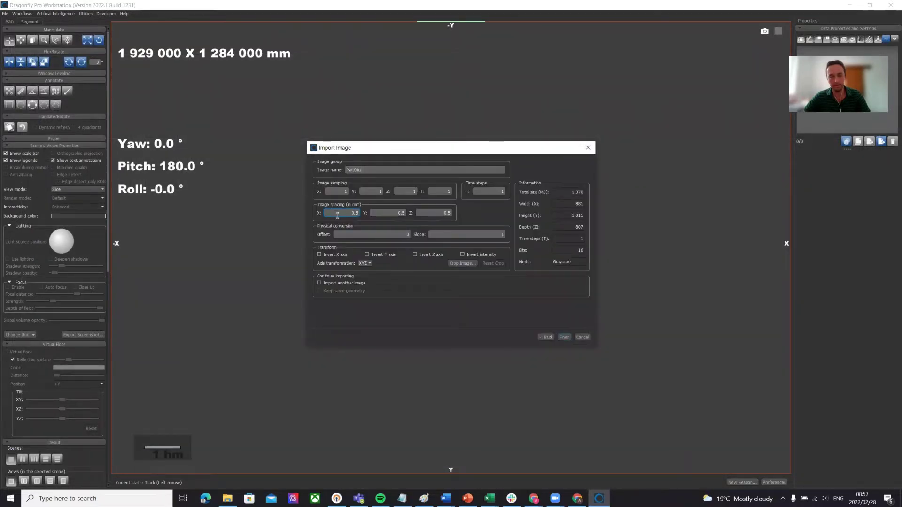
{"action": "left_click", "coordinate": [374, 214]}
{"action": "left_click", "coordinate": [342, 211]}
{"action": "key", "text": "Delete"}
{"action": "key", "text": "Delete"}
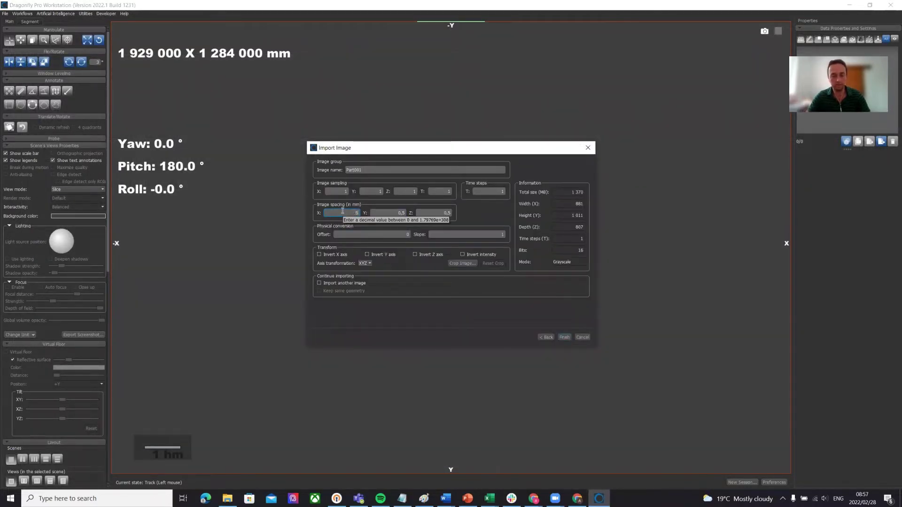
{"action": "type", "text": "0,2"}
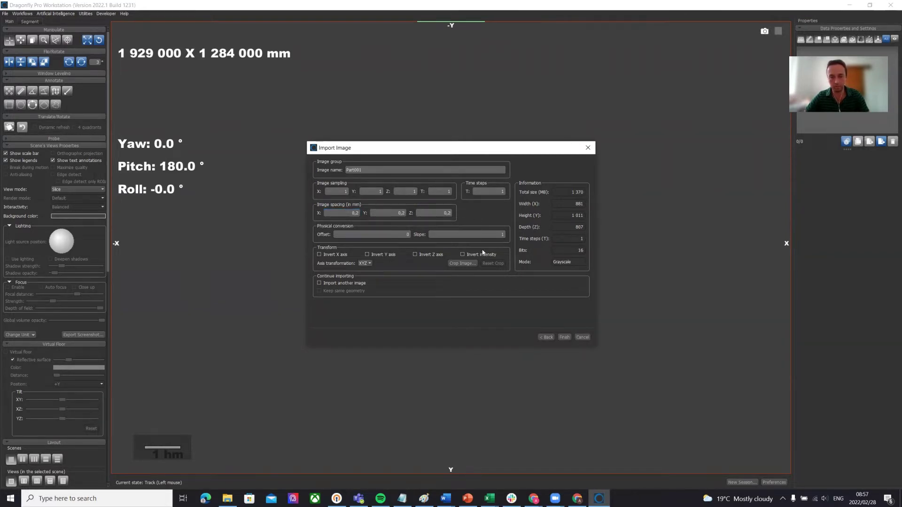
{"action": "left_click", "coordinate": [567, 337]}
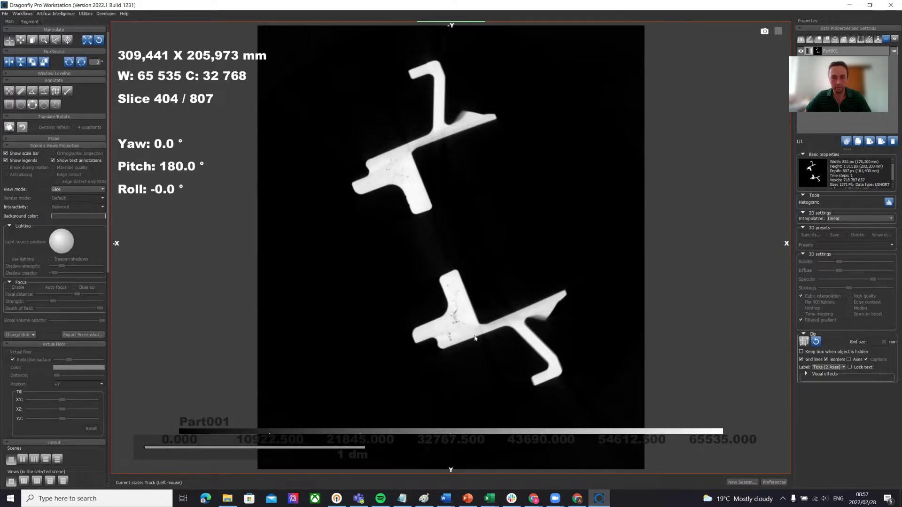
Switch to the four-view layout, then rotate and brighten the 3D render of Part001.
{"action": "scroll", "coordinate": [66, 278], "scroll_direction": "down", "scroll_amount": 2}
{"action": "scroll", "coordinate": [67, 278], "scroll_direction": "down", "scroll_amount": 2}
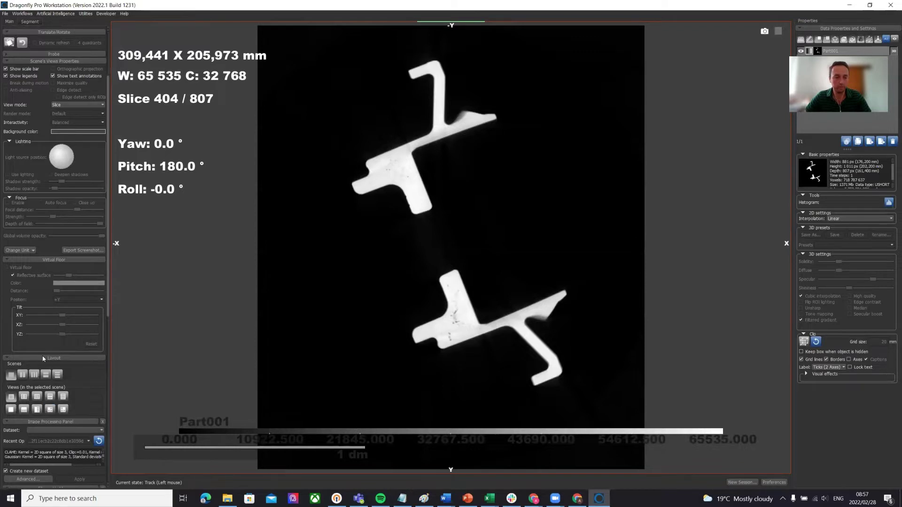
{"action": "left_click", "coordinate": [50, 410]}
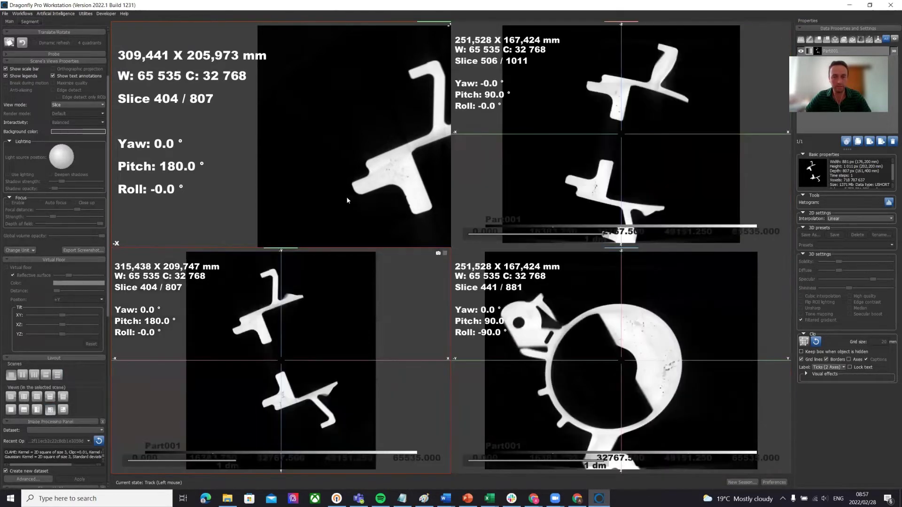
{"action": "left_click_drag", "start_coordinate": [264, 113], "coordinate": [221, 89]}
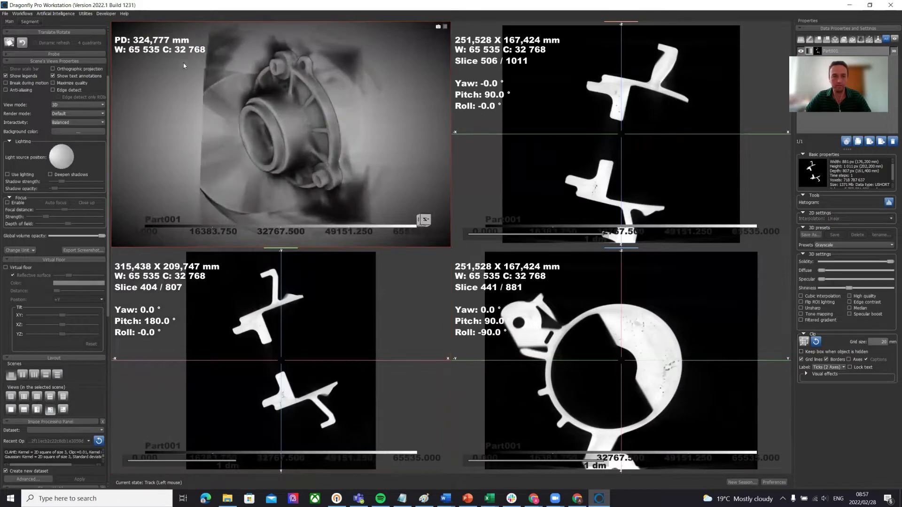
{"action": "left_click_drag", "start_coordinate": [163, 54], "coordinate": [155, 102]}
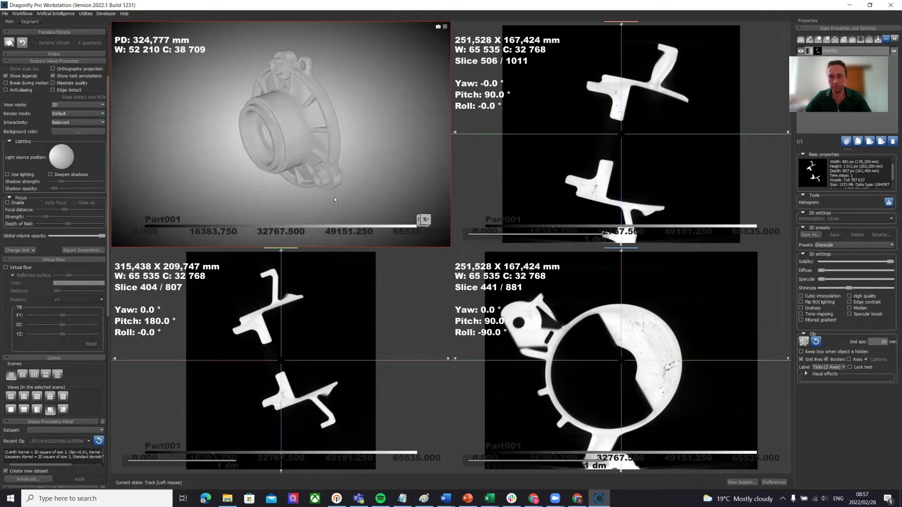
{"action": "mouse_move", "coordinate": [334, 196]}
{"action": "left_mouse_down"}
{"action": "mouse_move", "coordinate": [354, 126]}
{"action": "mouse_move", "coordinate": [348, 207]}
{"action": "left_mouse_up"}
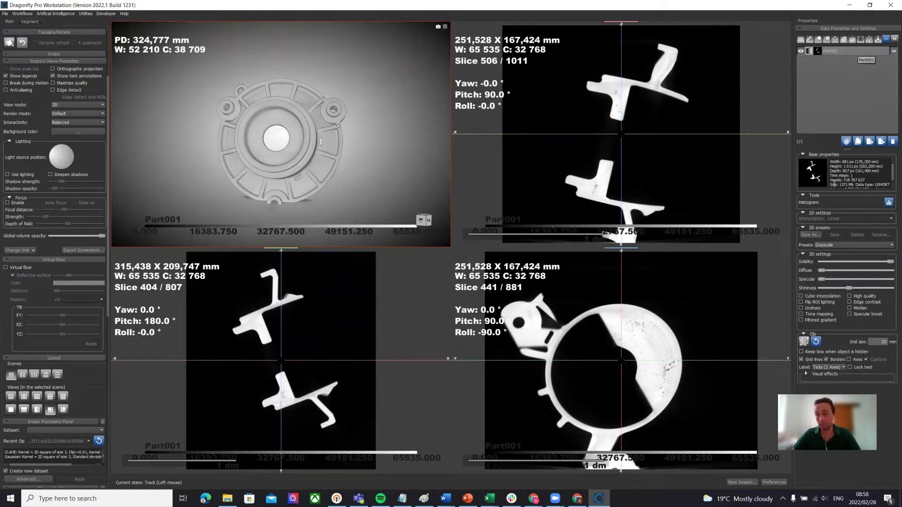
Apply the Cast aluminium 2 3D preset and maximize the 3D view.
{"action": "left_click", "coordinate": [837, 245]}
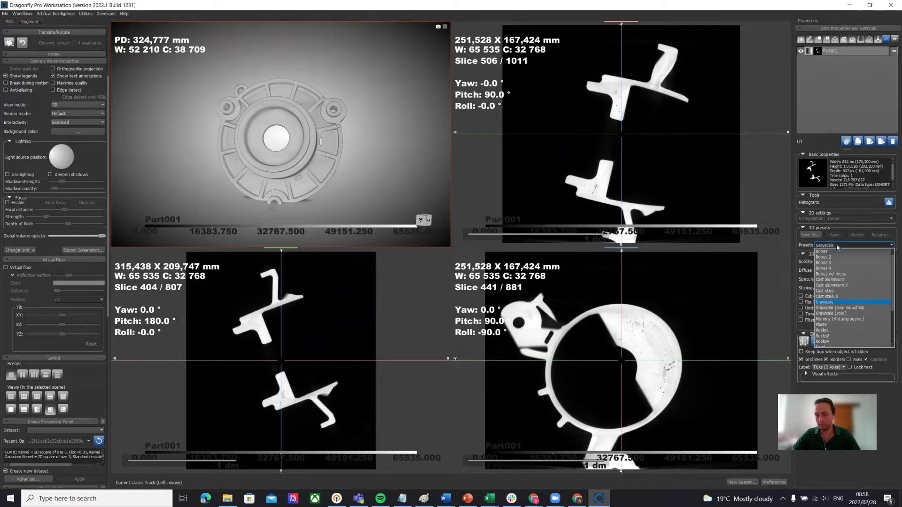
{"action": "left_click", "coordinate": [834, 285]}
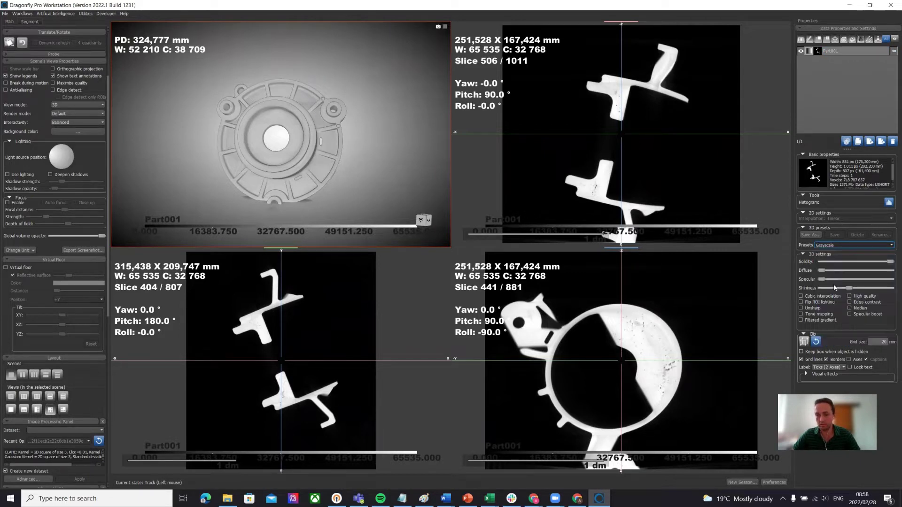
{"action": "left_click_drag", "start_coordinate": [280, 137], "coordinate": [271, 142]}
{"action": "double_click", "coordinate": [271, 142]}
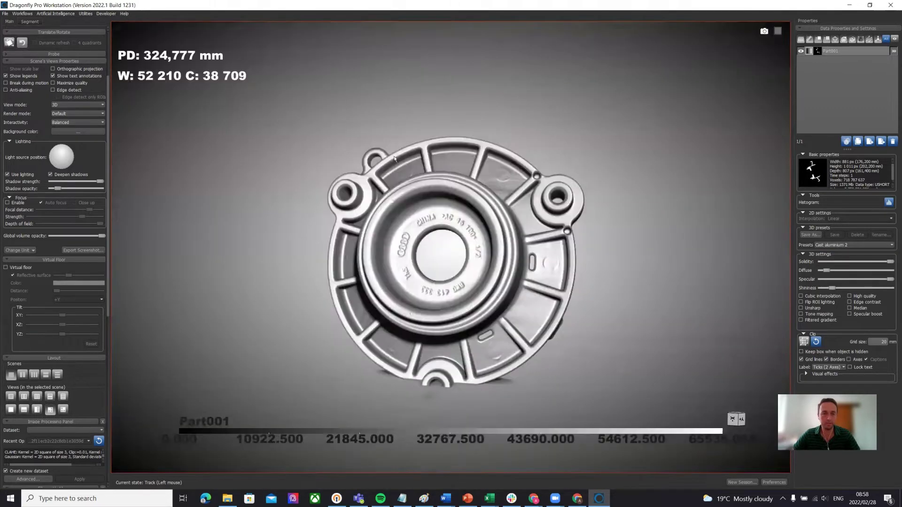
Rotate, zoom and pan the casting to show its face and central bore, then restore four views.
{"action": "left_click_drag", "start_coordinate": [501, 258], "coordinate": [610, 235]}
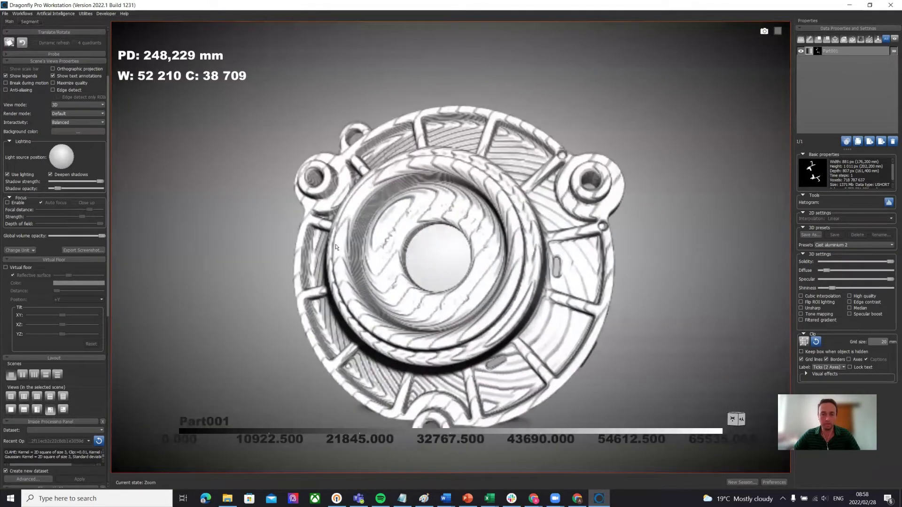
{"action": "left_click_drag", "start_coordinate": [467, 268], "coordinate": [675, 251]}
{"action": "left_click_drag", "start_coordinate": [391, 272], "coordinate": [219, 225]}
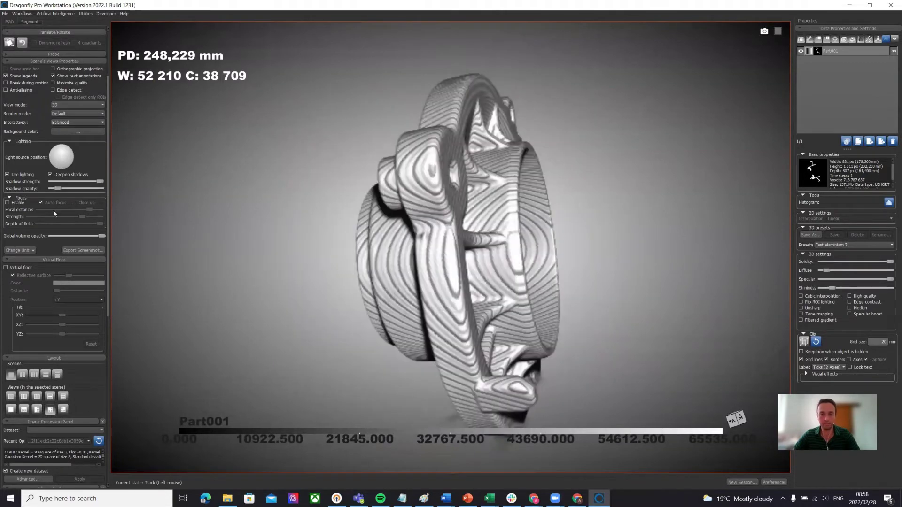
{"action": "left_click_drag", "start_coordinate": [54, 214], "coordinate": [375, 259]}
{"action": "scroll", "coordinate": [388, 262], "scroll_direction": "up", "scroll_amount": 5}
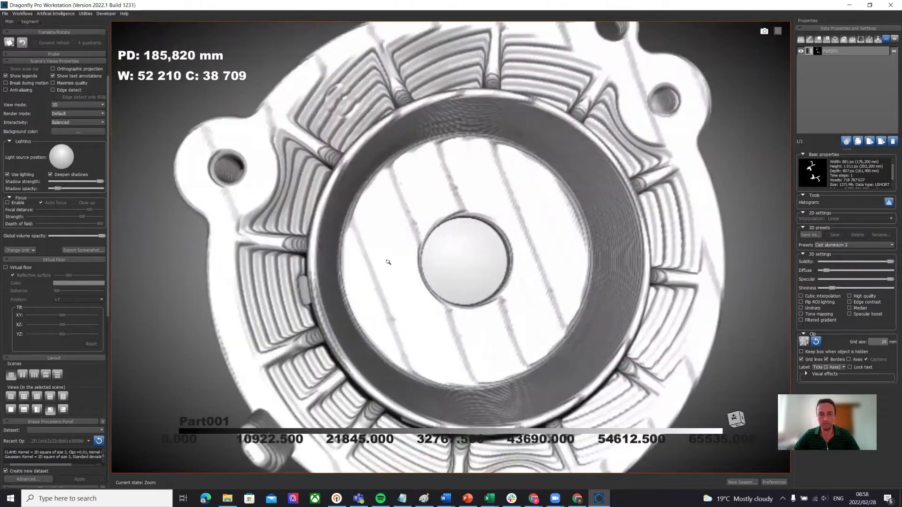
{"action": "scroll", "coordinate": [374, 131], "scroll_direction": "down", "scroll_amount": 4}
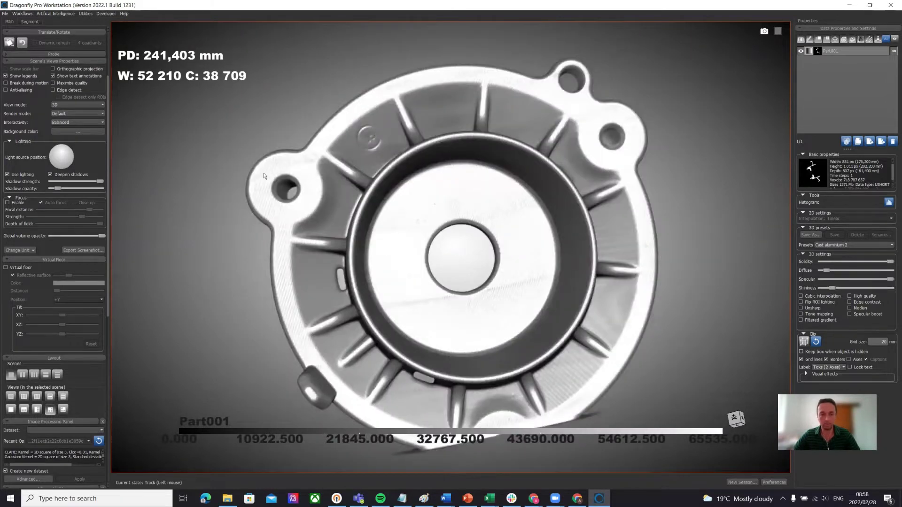
{"action": "left_click_drag", "start_coordinate": [265, 176], "coordinate": [219, 225]}
{"action": "left_click_drag", "start_coordinate": [322, 188], "coordinate": [601, 244]}
{"action": "left_click_drag", "start_coordinate": [441, 178], "coordinate": [444, 199]}
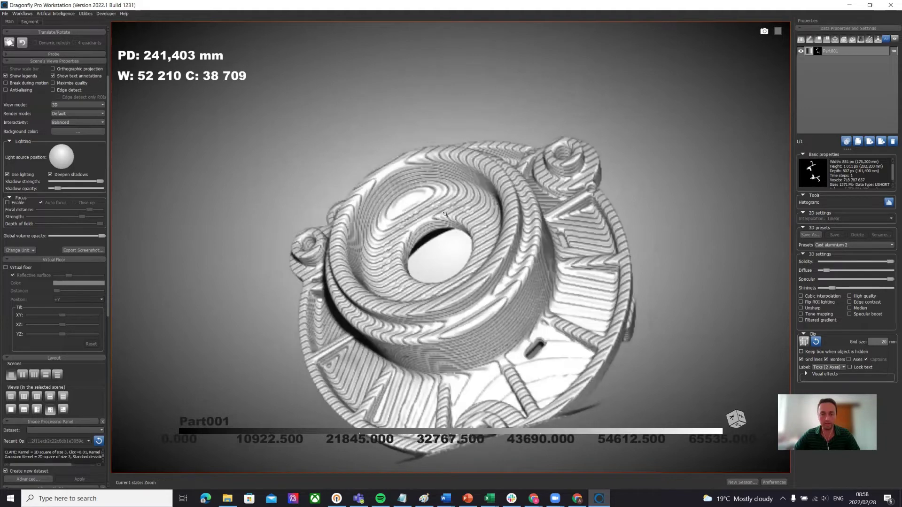
{"action": "right_click_drag", "start_coordinate": [453, 231], "coordinate": [457, 192]}
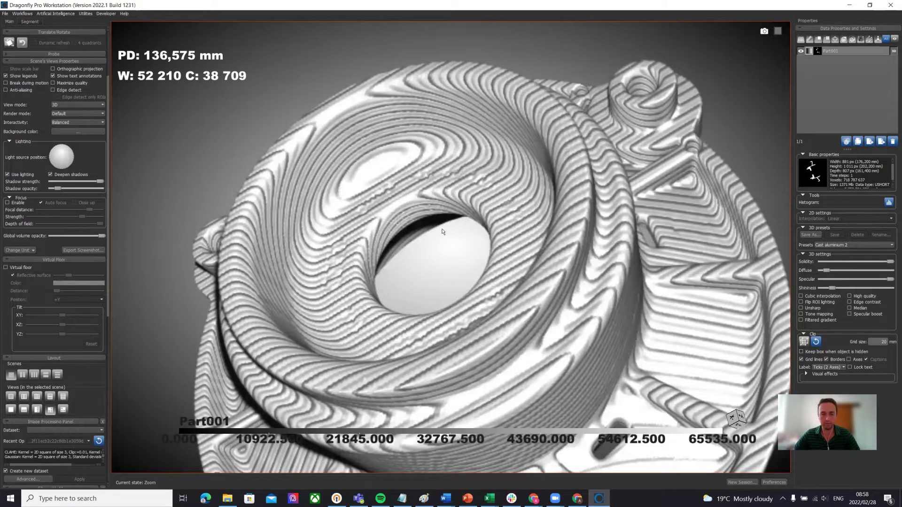
{"action": "right_click_drag", "start_coordinate": [442, 232], "coordinate": [444, 242]}
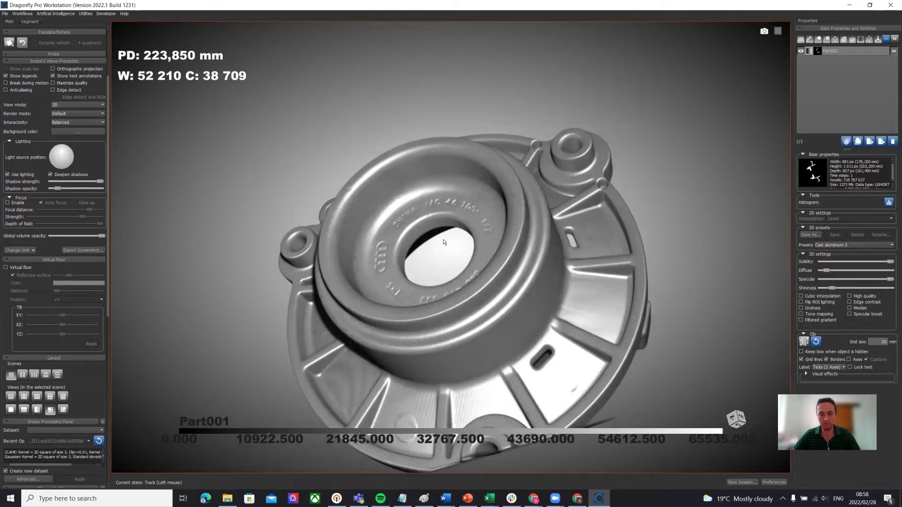
{"action": "middle_click_drag", "start_coordinate": [444, 242], "coordinate": [439, 206]}
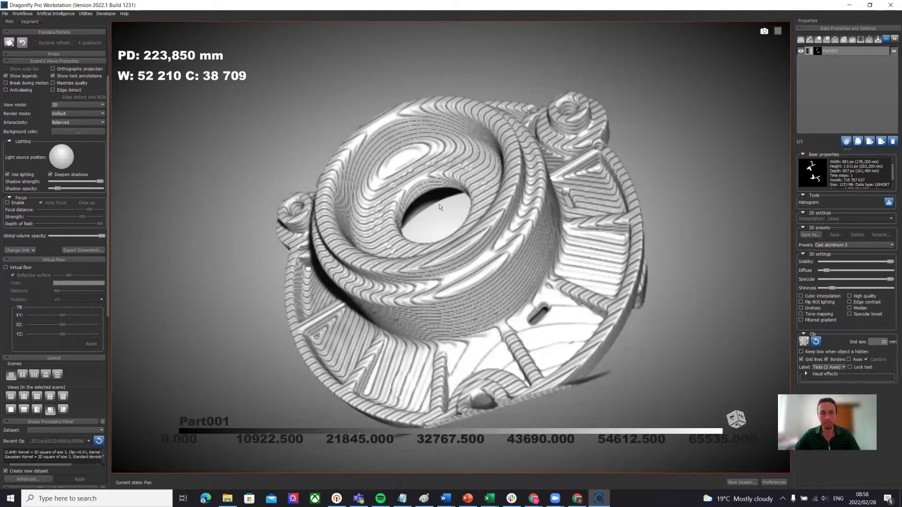
{"action": "double_click", "coordinate": [440, 207]}
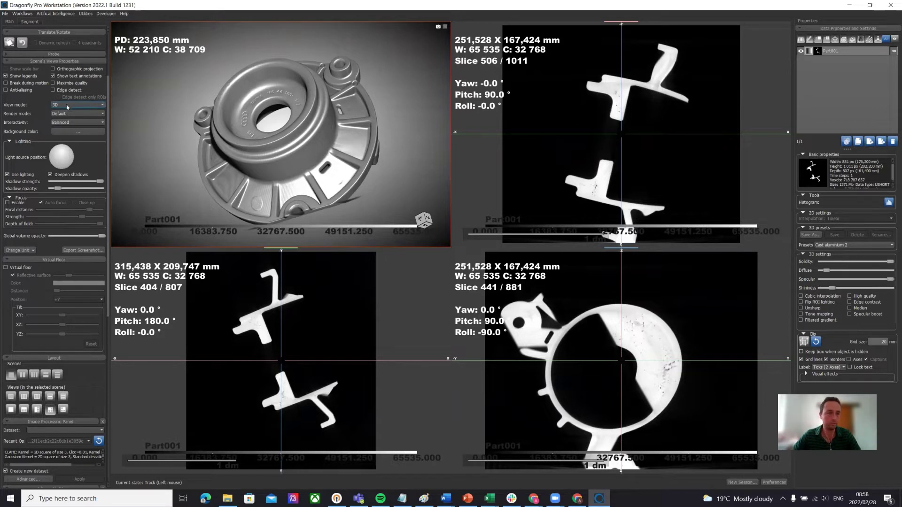
Align the slice planes to the casting's axis, then switch to linked-crosshair Track mode.
{"action": "left_click", "coordinate": [8, 44]}
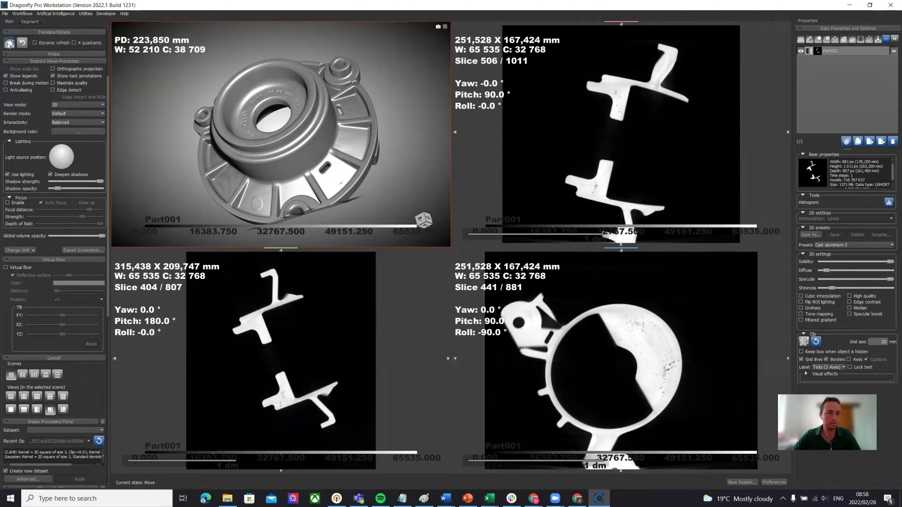
{"action": "mouse_move", "coordinate": [706, 136]}
{"action": "left_mouse_down"}
{"action": "mouse_move", "coordinate": [745, 138]}
{"action": "mouse_move", "coordinate": [747, 178]}
{"action": "mouse_move", "coordinate": [719, 138]}
{"action": "mouse_move", "coordinate": [736, 153]}
{"action": "mouse_move", "coordinate": [704, 238]}
{"action": "mouse_move", "coordinate": [695, 233]}
{"action": "mouse_move", "coordinate": [709, 133]}
{"action": "left_mouse_up"}
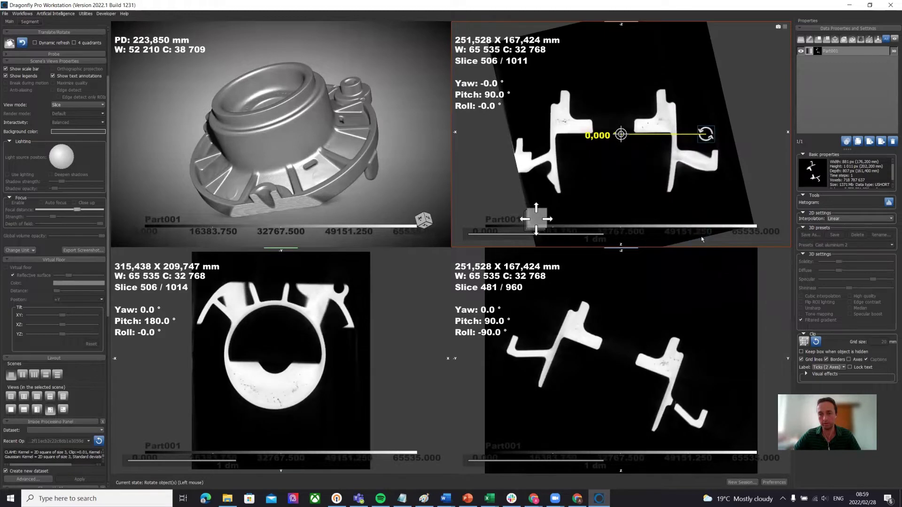
{"action": "left_click", "coordinate": [678, 350]}
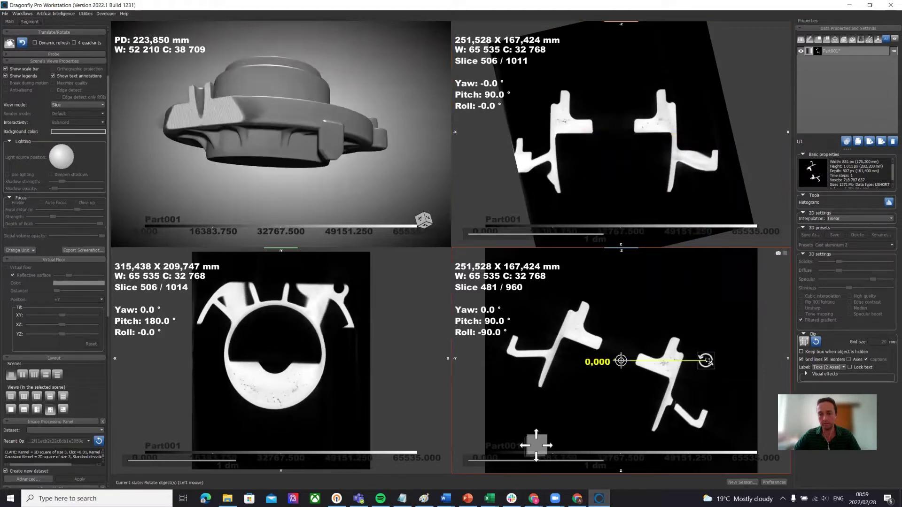
{"action": "left_click_drag", "start_coordinate": [712, 362], "coordinate": [748, 309]}
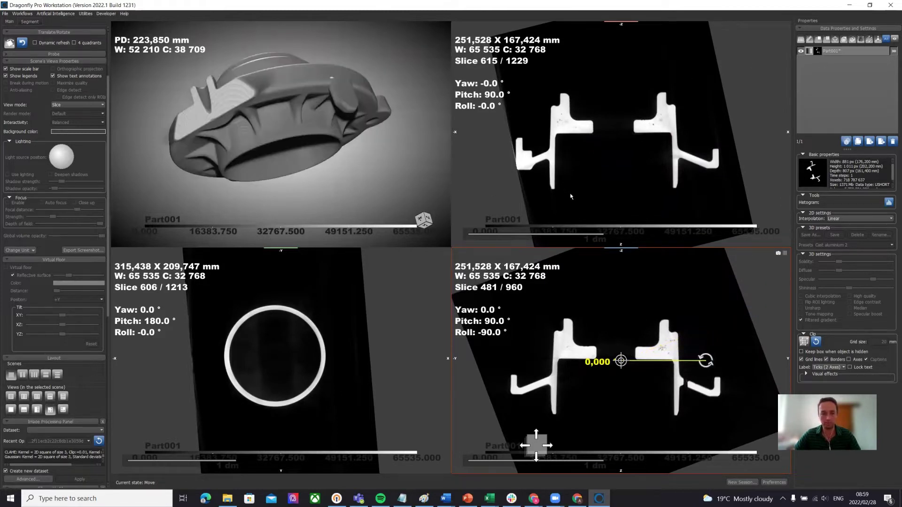
{"action": "key", "text": "Escape"}
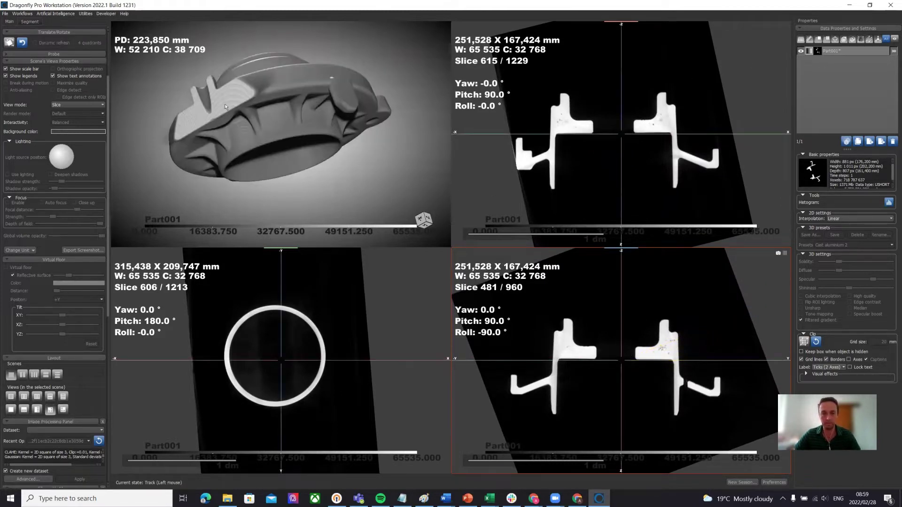
{"action": "left_click_drag", "start_coordinate": [329, 122], "coordinate": [308, 326]}
Scroll the axial slice view to slice 594, where the cross-section is a solid disk.
{"action": "left_click", "coordinate": [308, 326]}
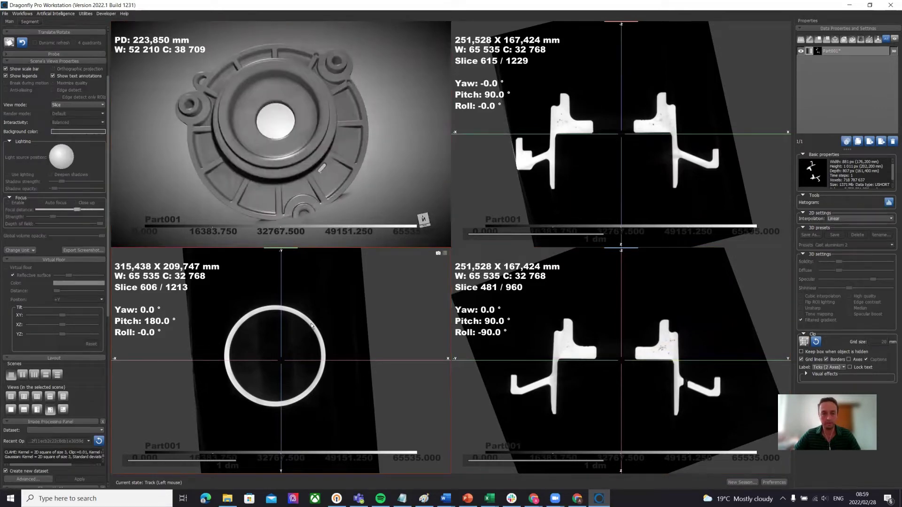
{"action": "scroll", "coordinate": [310, 325], "scroll_direction": "down", "scroll_amount": 10}
{"action": "scroll", "coordinate": [310, 326], "scroll_direction": "down", "scroll_amount": 18}
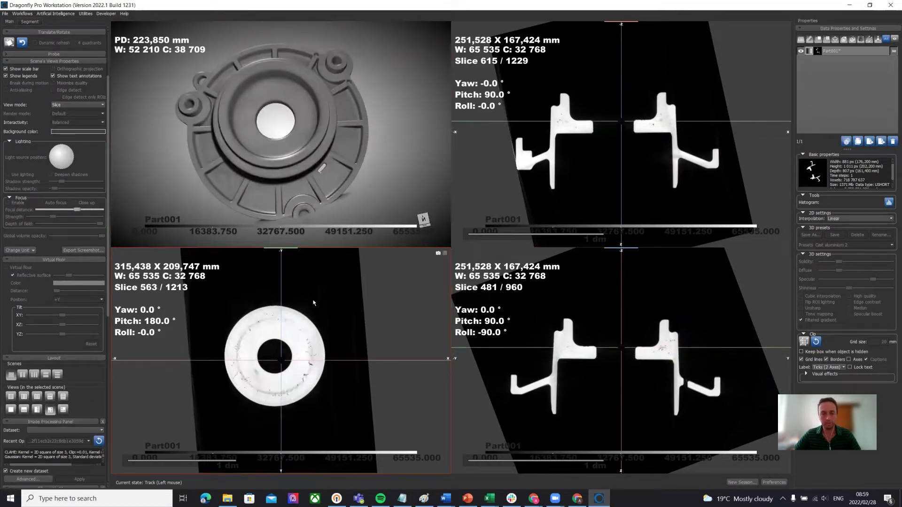
{"action": "scroll", "coordinate": [306, 327], "scroll_direction": "up", "scroll_amount": 18}
{"action": "scroll", "coordinate": [306, 328], "scroll_direction": "up", "scroll_amount": 16}
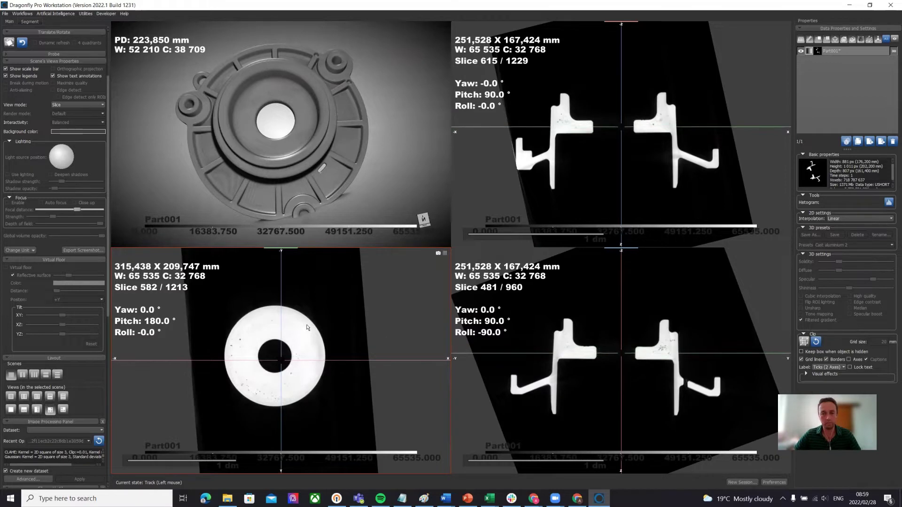
{"action": "scroll", "coordinate": [307, 327], "scroll_direction": "down", "scroll_amount": 15}
{"action": "scroll", "coordinate": [307, 328], "scroll_direction": "up", "scroll_amount": 6}
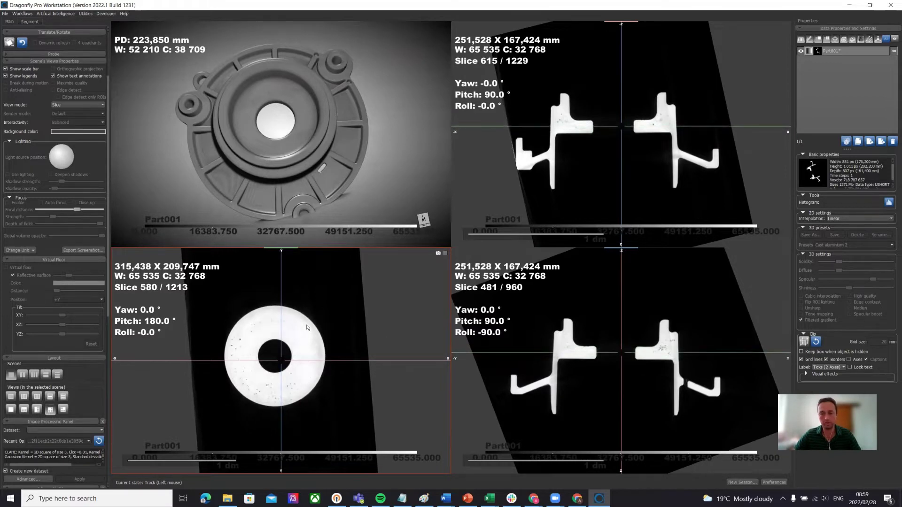
{"action": "scroll", "coordinate": [306, 327], "scroll_direction": "down", "scroll_amount": 1}
Tilt the 3D casting obliquely and toggle the Axis Indicator in the 3D view.
{"action": "left_click_drag", "start_coordinate": [347, 136], "coordinate": [387, 154]}
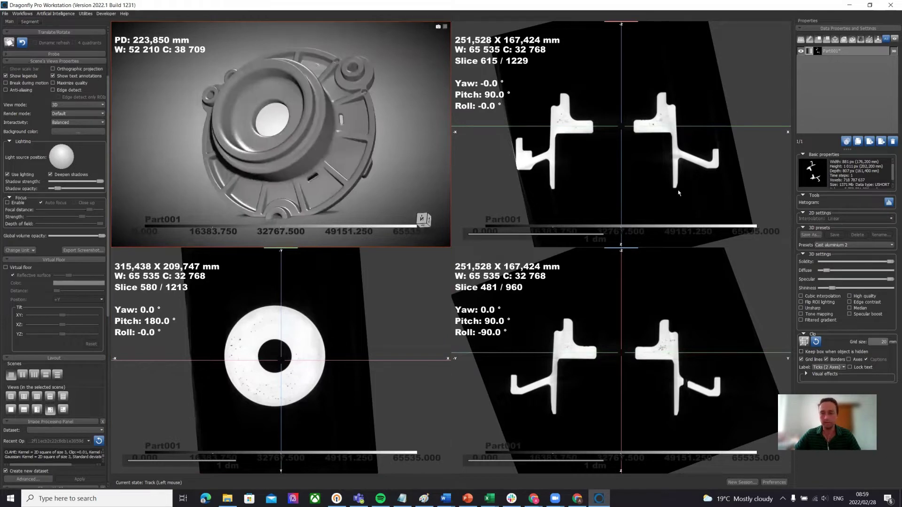
{"action": "right_click", "coordinate": [384, 136]}
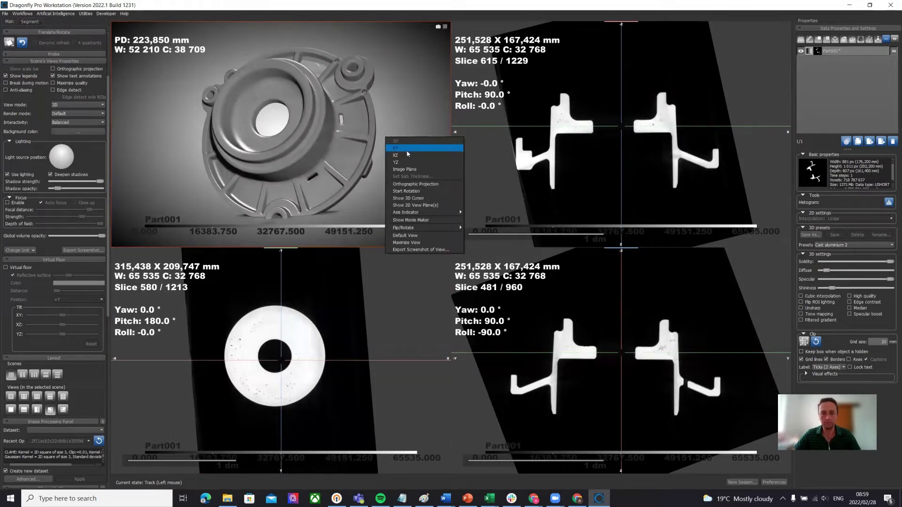
{"action": "left_click", "coordinate": [416, 206]}
Step further through the axial slices and rotate the 3D casting to expose its ribbed flange.
{"action": "left_click", "coordinate": [319, 311]}
{"action": "scroll", "coordinate": [323, 313], "scroll_direction": "down", "scroll_amount": 7}
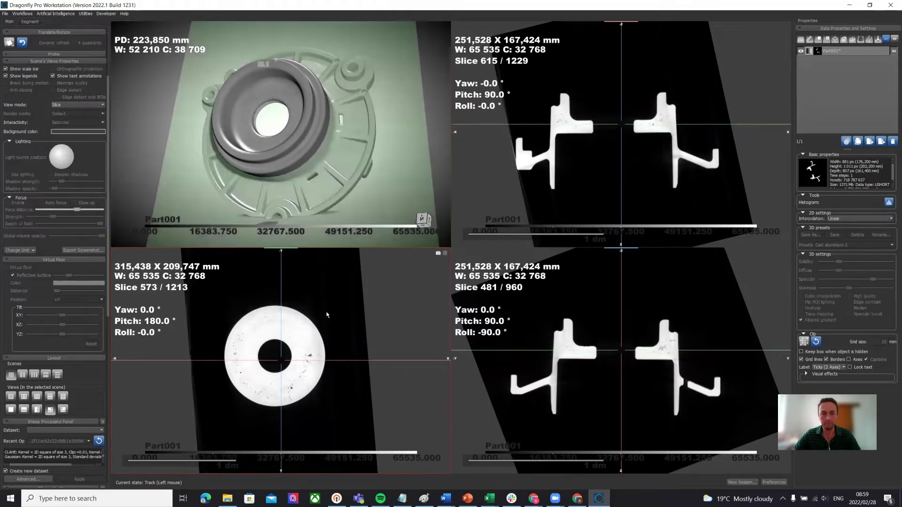
{"action": "scroll", "coordinate": [327, 314], "scroll_direction": "down", "scroll_amount": 3}
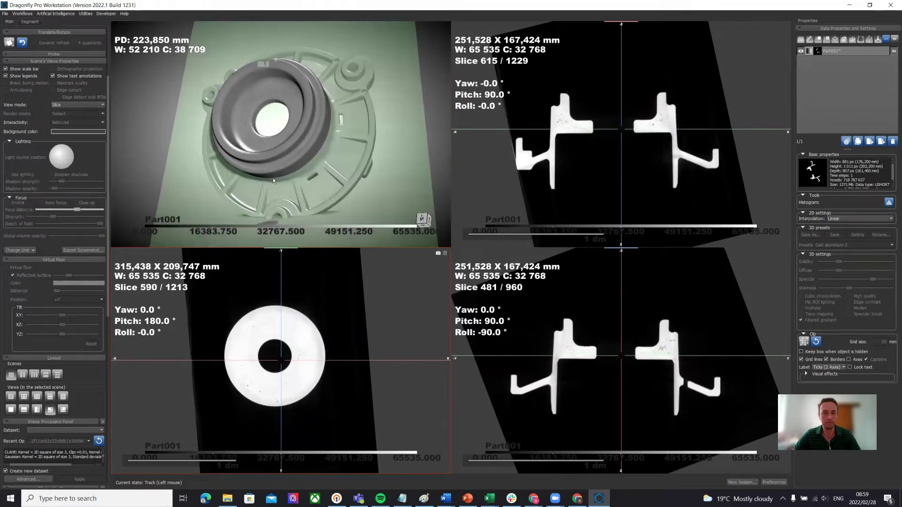
{"action": "left_click", "coordinate": [325, 320]}
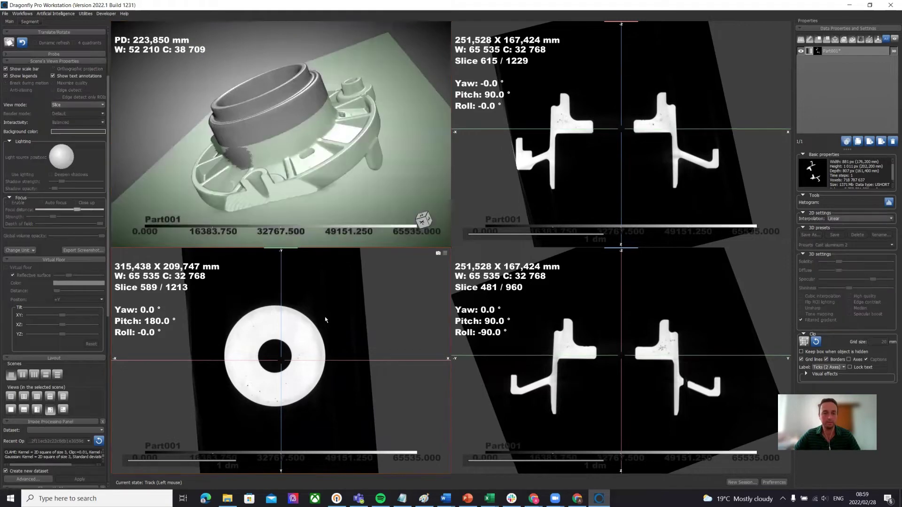
{"action": "scroll", "coordinate": [325, 319], "scroll_direction": "down", "scroll_amount": 4}
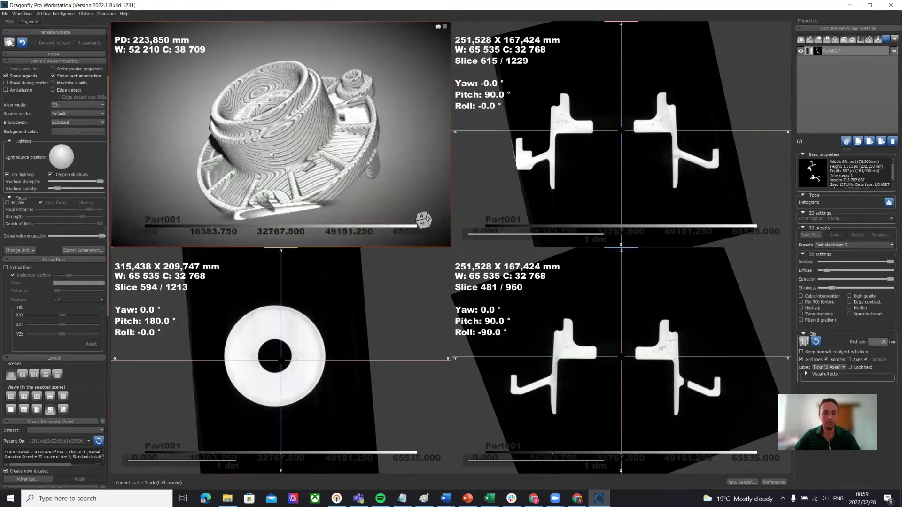
{"action": "left_click_drag", "start_coordinate": [271, 154], "coordinate": [147, 116]}
{"action": "right_click", "coordinate": [146, 116]}
Set the 3D view's background Color 1 to white.
{"action": "left_click", "coordinate": [139, 103]}
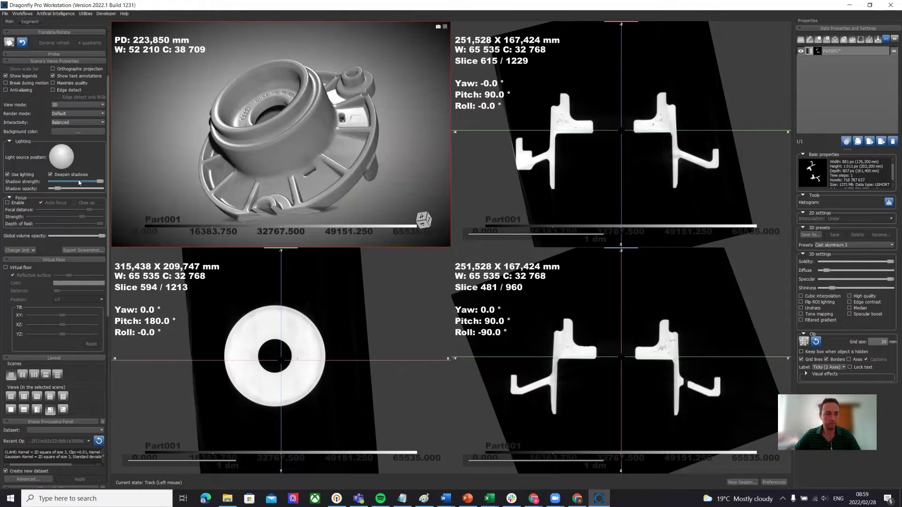
{"action": "left_click", "coordinate": [79, 132]}
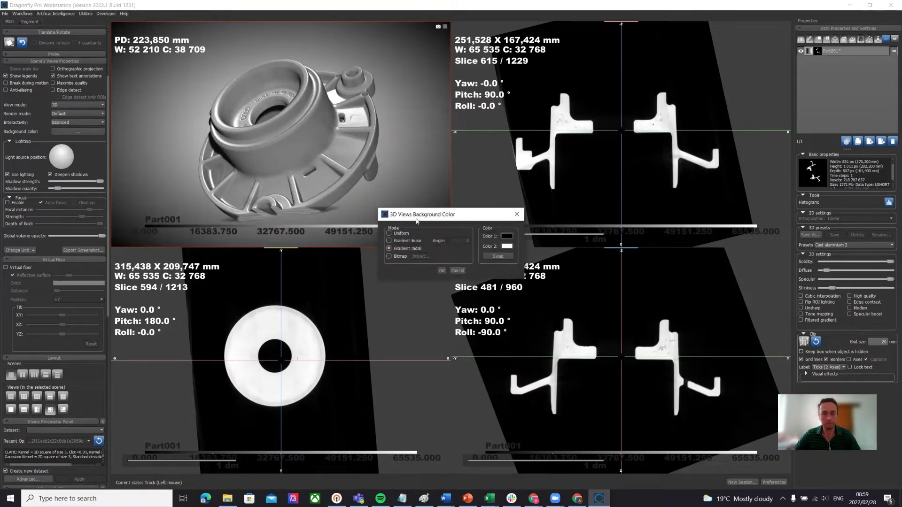
{"action": "left_click", "coordinate": [507, 236]}
{"action": "left_click", "coordinate": [535, 188]}
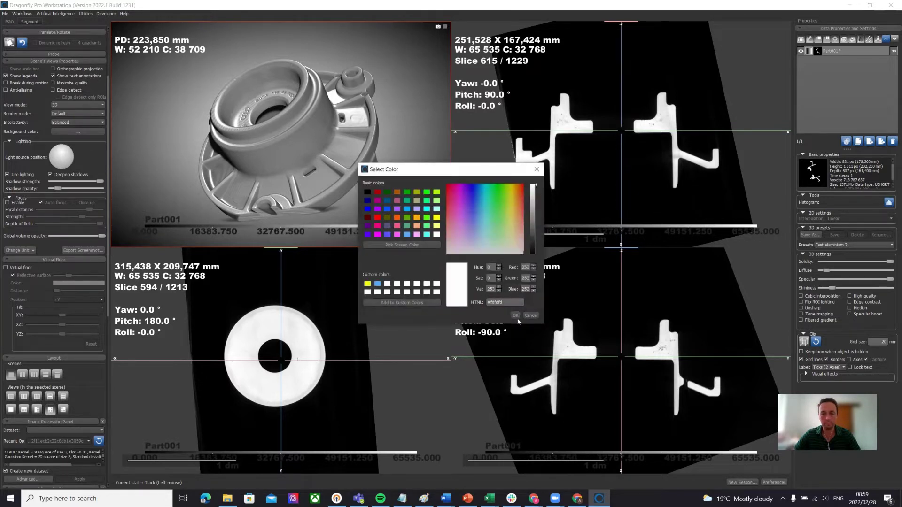
{"action": "left_click", "coordinate": [515, 315]}
{"action": "left_click", "coordinate": [438, 271]}
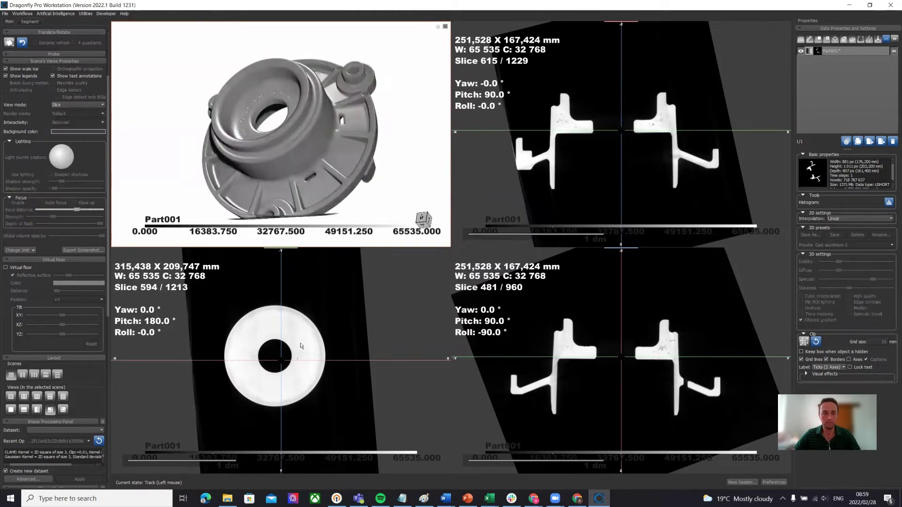
Maximize the axial slice view at slice 578, showing the ring cross-section.
{"action": "scroll", "coordinate": [301, 347], "scroll_direction": "down", "scroll_amount": 6}
{"action": "scroll", "coordinate": [301, 347], "scroll_direction": "up", "scroll_amount": 6}
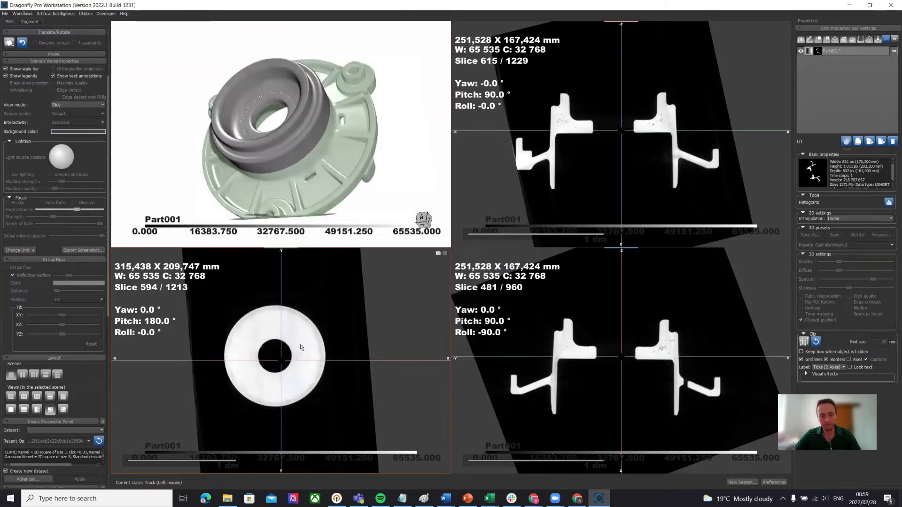
{"action": "scroll", "coordinate": [301, 347], "scroll_direction": "down", "scroll_amount": 2}
{"action": "scroll", "coordinate": [301, 347], "scroll_direction": "up", "scroll_amount": 10}
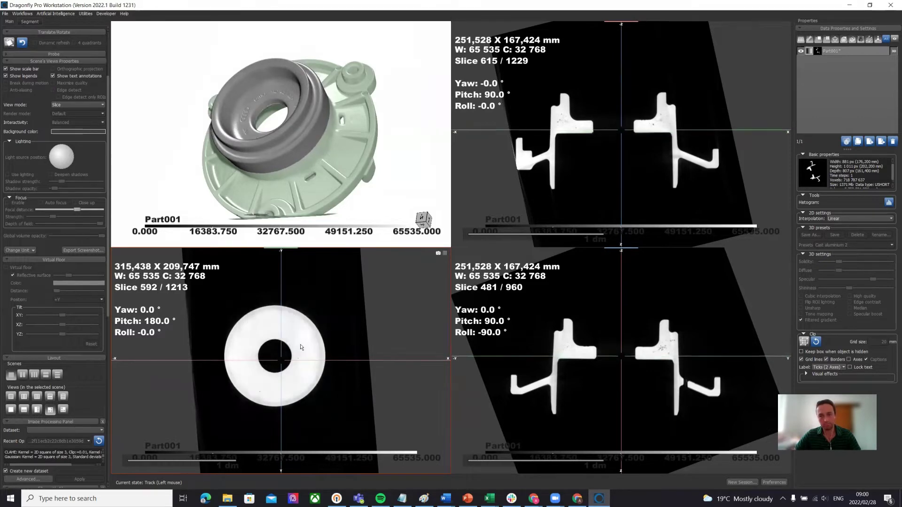
{"action": "left_click", "coordinate": [445, 253]}
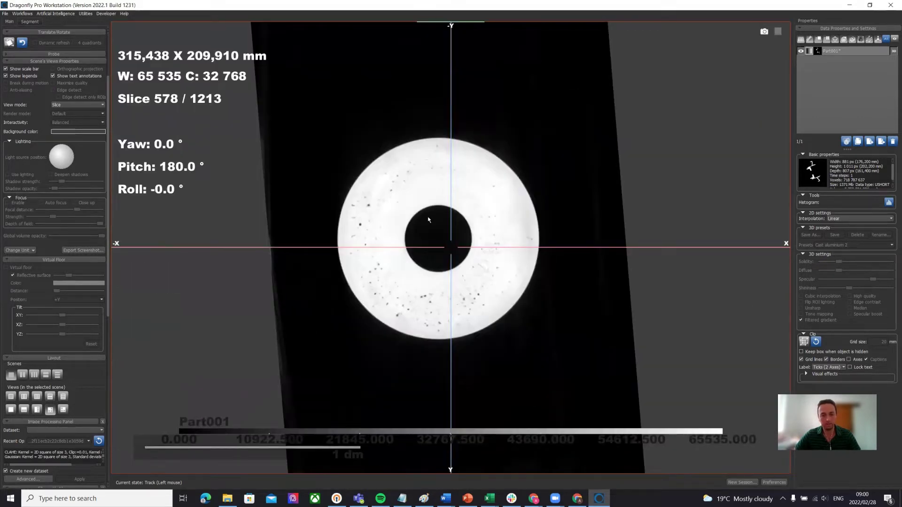
Zoom in on the centred ring, expand Window Leveling and apply a linear opacity mapping.
{"action": "right_click_drag", "start_coordinate": [428, 218], "coordinate": [436, 380]}
{"action": "middle_click_drag", "start_coordinate": [435, 380], "coordinate": [429, 350]}
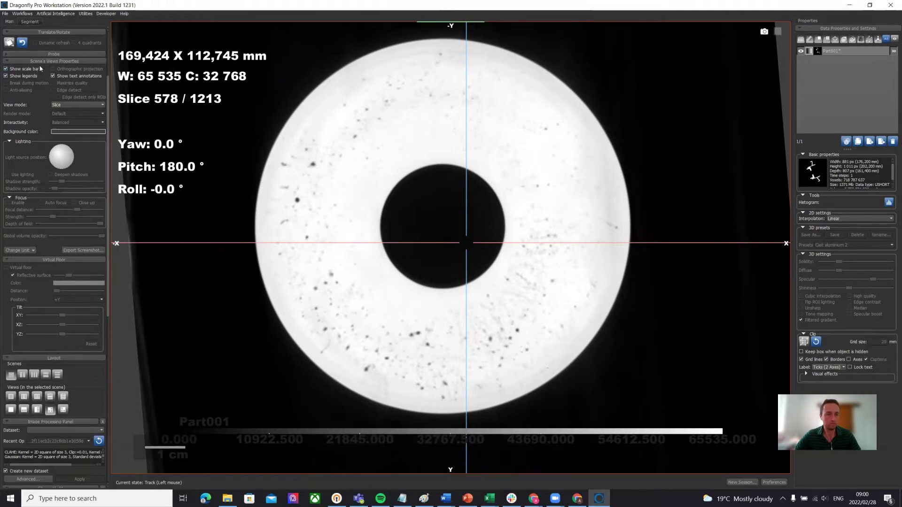
{"action": "scroll", "coordinate": [43, 165], "scroll_direction": "up", "scroll_amount": 2}
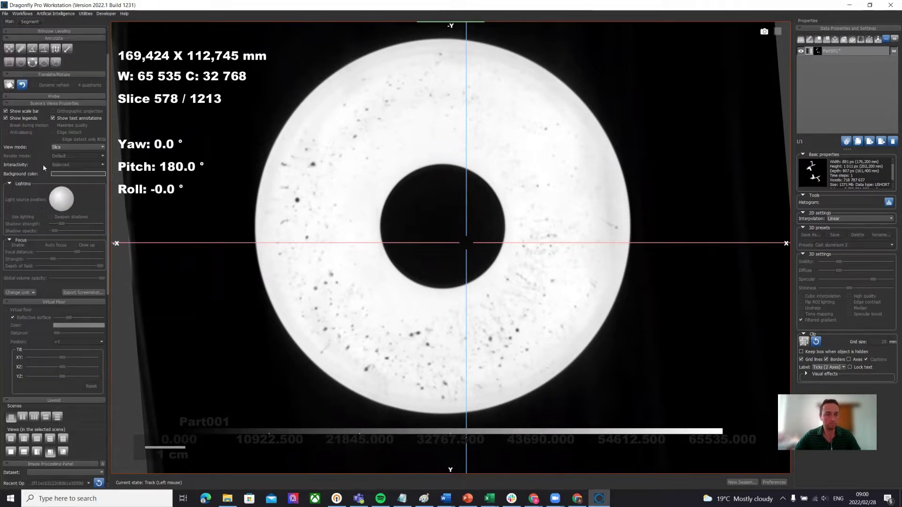
{"action": "left_click", "coordinate": [55, 74]}
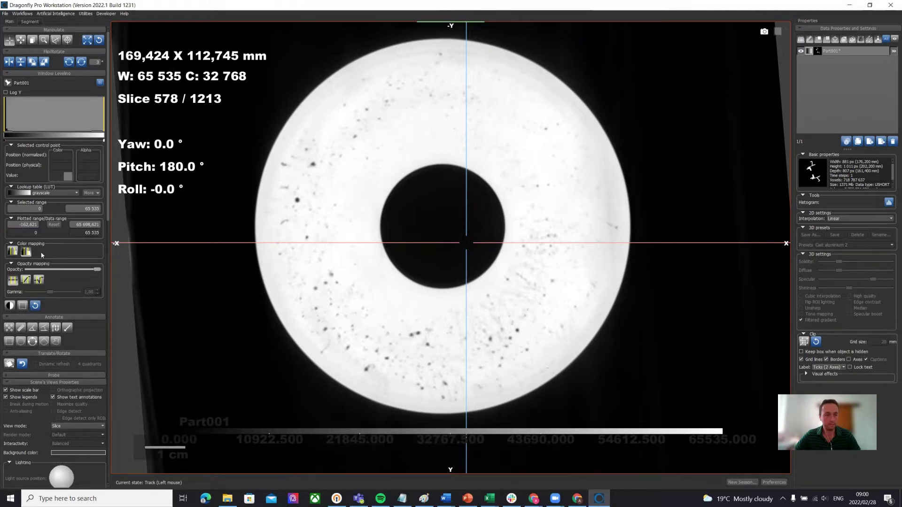
{"action": "left_click", "coordinate": [26, 280]}
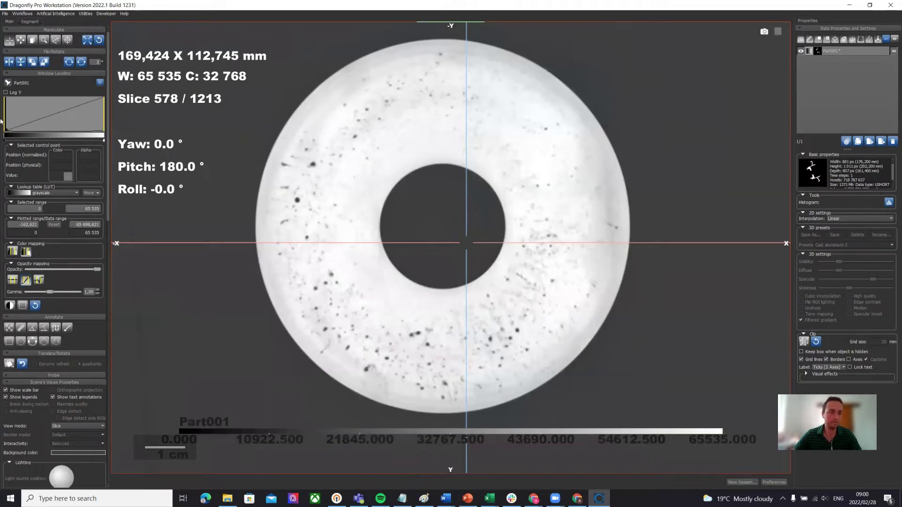
Drag the histogram range markers to W 25 556, C 54 837 so the pores stand out.
{"action": "left_click_drag", "start_coordinate": [5, 112], "coordinate": [83, 112]}
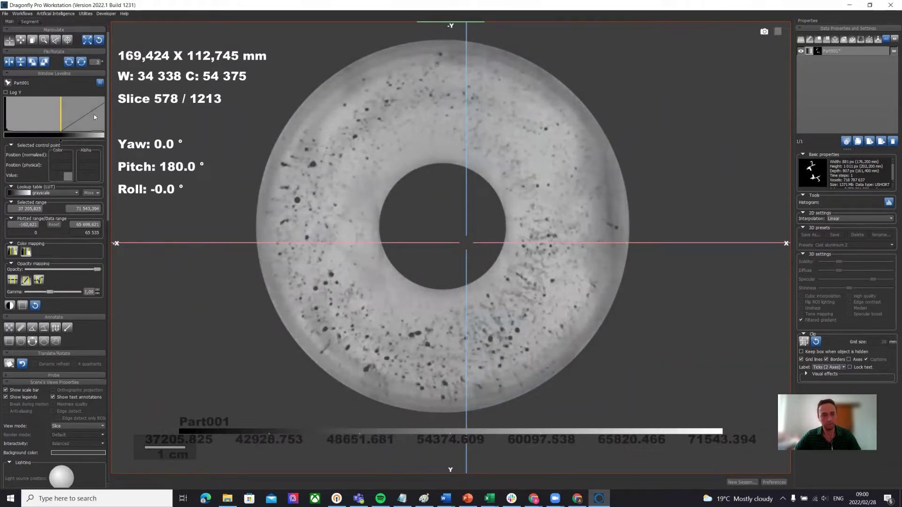
{"action": "left_click_drag", "start_coordinate": [94, 117], "coordinate": [69, 113]}
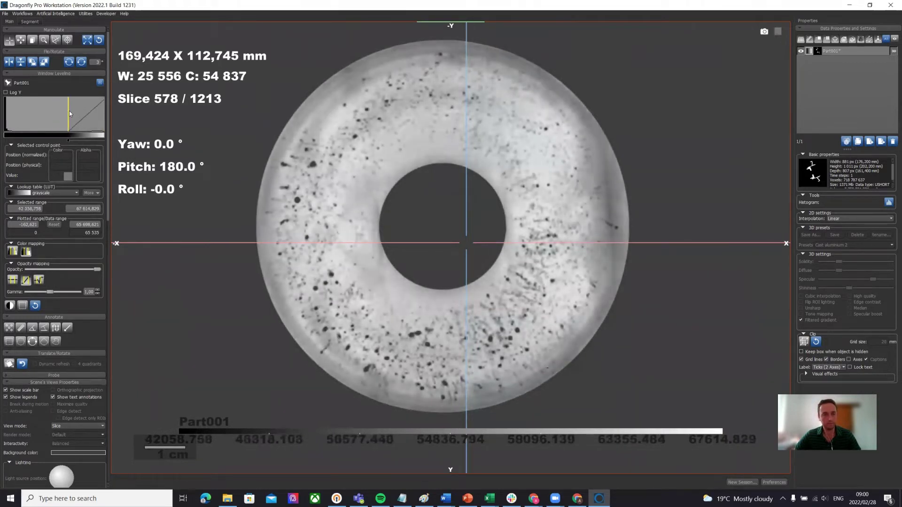
{"action": "scroll", "coordinate": [407, 322], "scroll_direction": "down", "scroll_amount": 7}
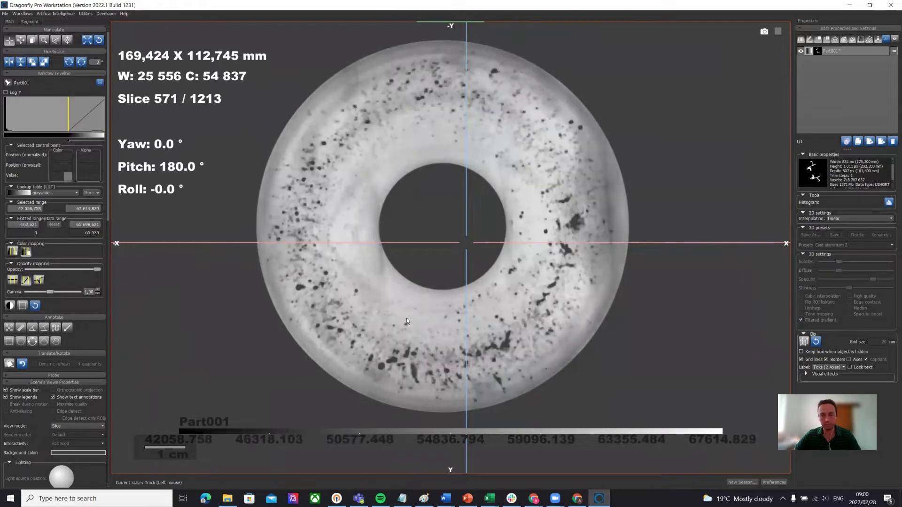
{"action": "scroll", "coordinate": [492, 276], "scroll_direction": "up", "scroll_amount": 2}
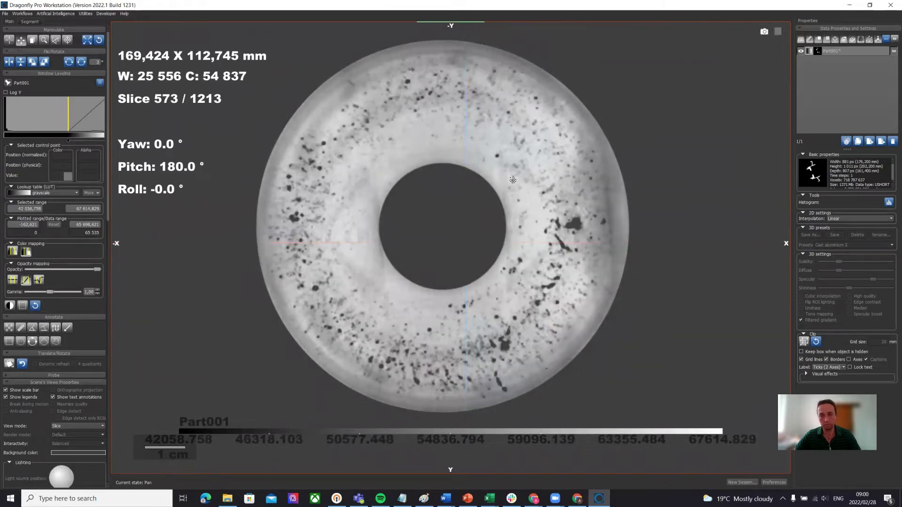
Re-centre the ring and crosshair, then return to the four-view layout.
{"action": "middle_click_drag", "start_coordinate": [510, 181], "coordinate": [545, 183]}
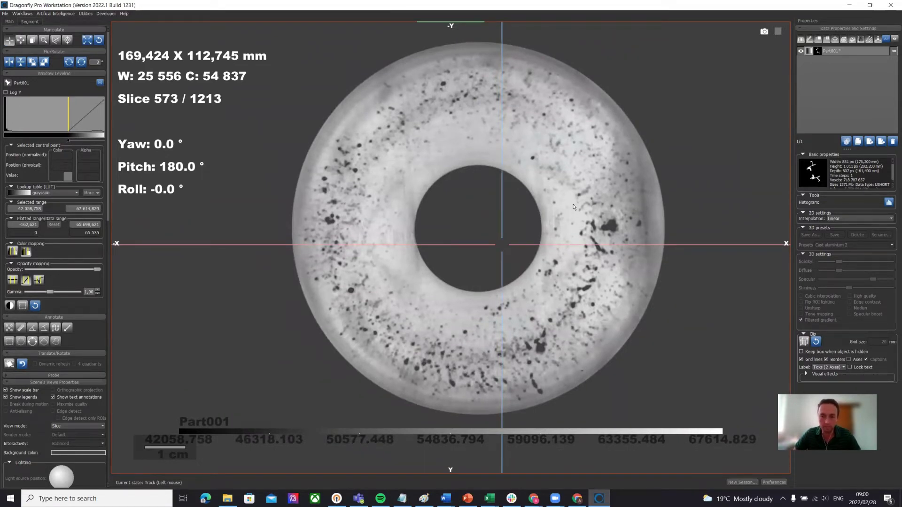
{"action": "left_click_drag", "start_coordinate": [502, 244], "coordinate": [477, 229]}
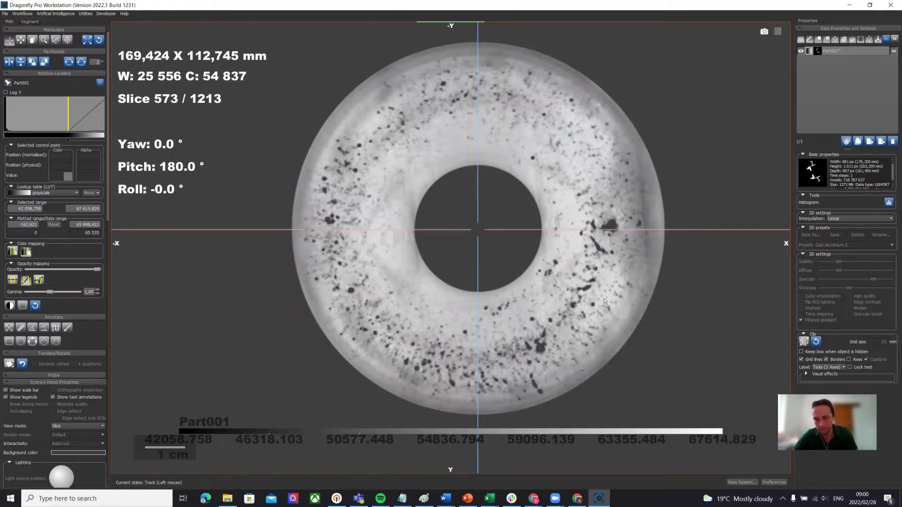
{"action": "double_click", "coordinate": [595, 311]}
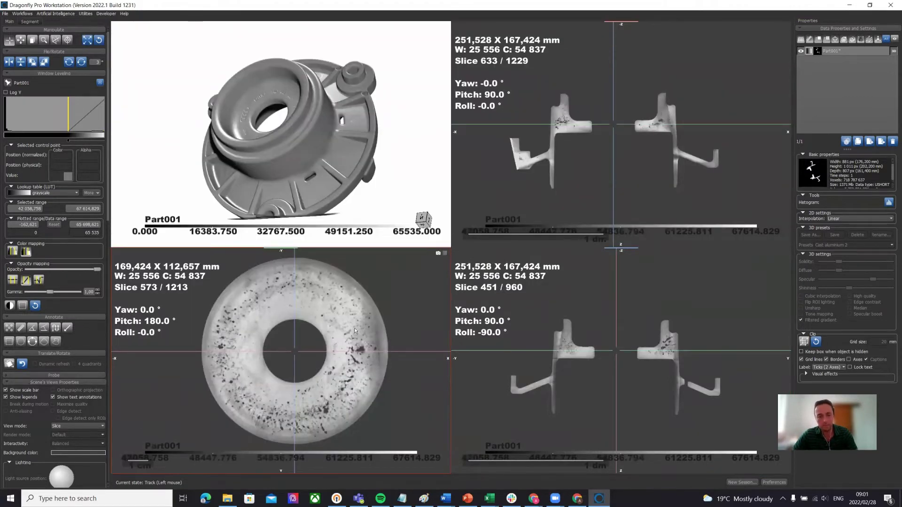
Set the axial view to a minimum-intensity slab projection.
{"action": "double_click", "coordinate": [355, 331]}
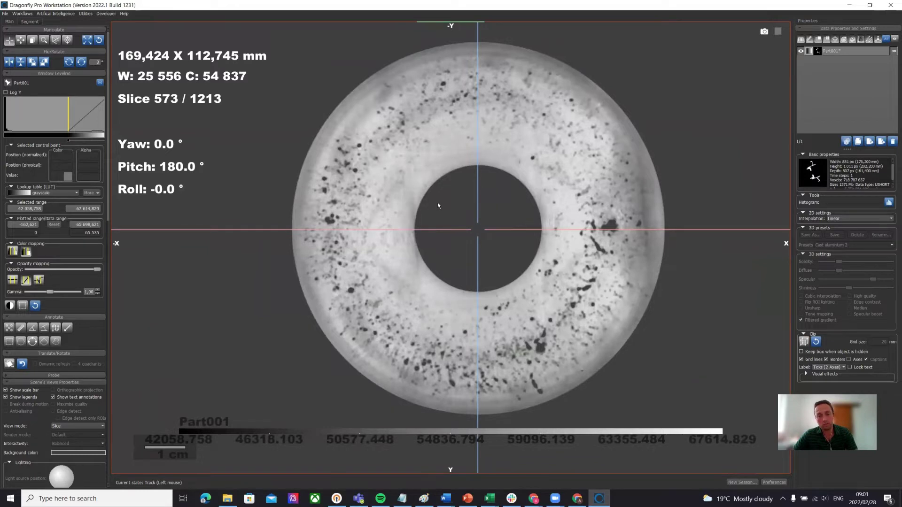
{"action": "double_click", "coordinate": [328, 169]}
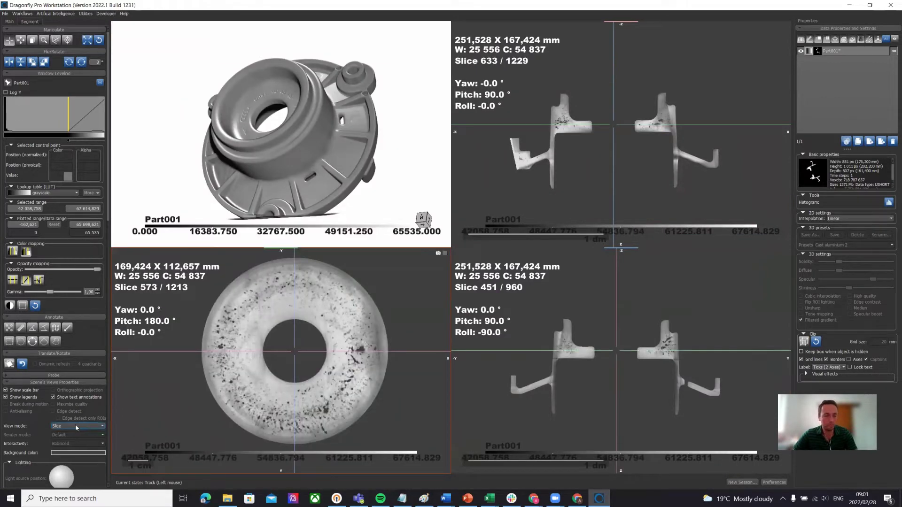
{"action": "left_click", "coordinate": [76, 427]}
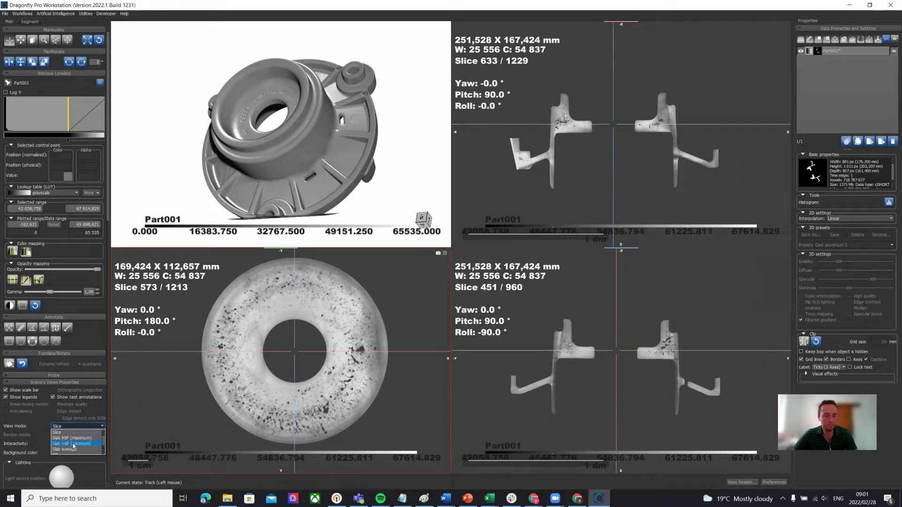
{"action": "left_click", "coordinate": [74, 444]}
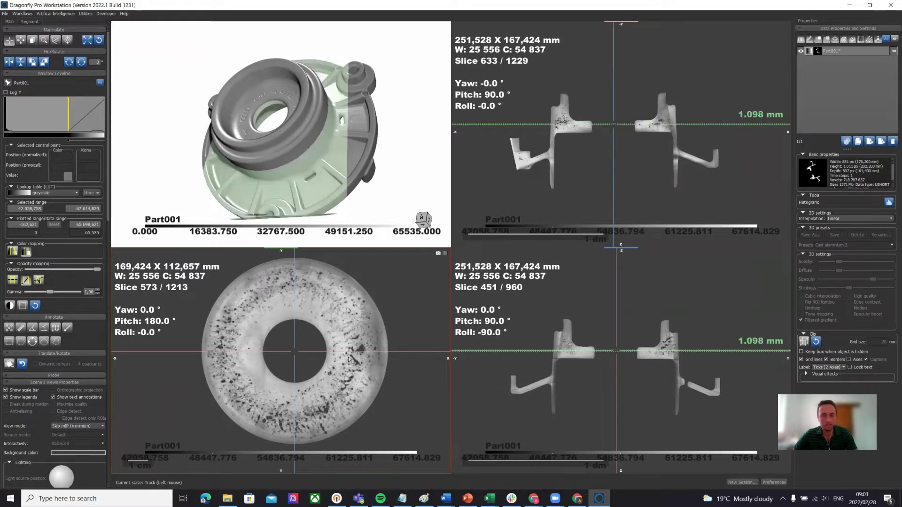
Thicken the slab from 1.098 to 6.541 mm and inspect the ring's pores maximized.
{"action": "scroll", "coordinate": [609, 348], "scroll_direction": "up", "scroll_amount": 5}
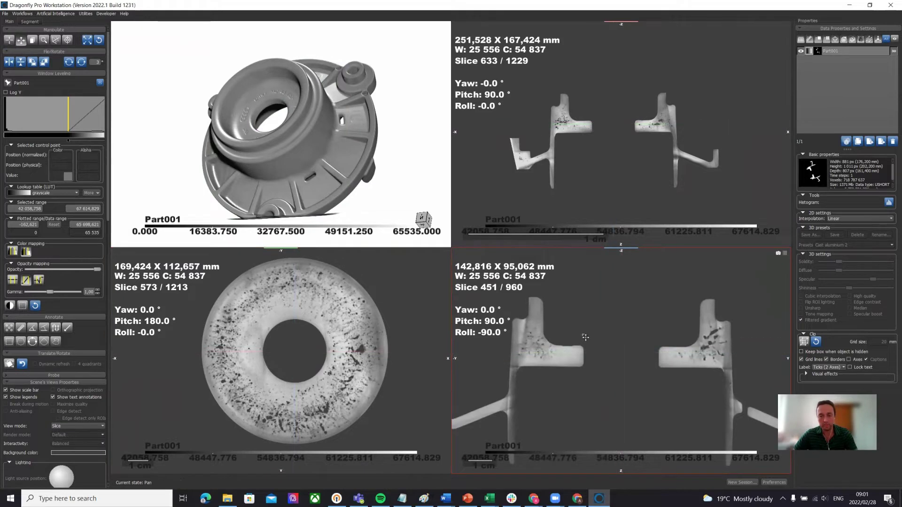
{"action": "left_click", "coordinate": [600, 329]}
{"action": "scroll", "coordinate": [602, 347], "scroll_direction": "up", "scroll_amount": 3}
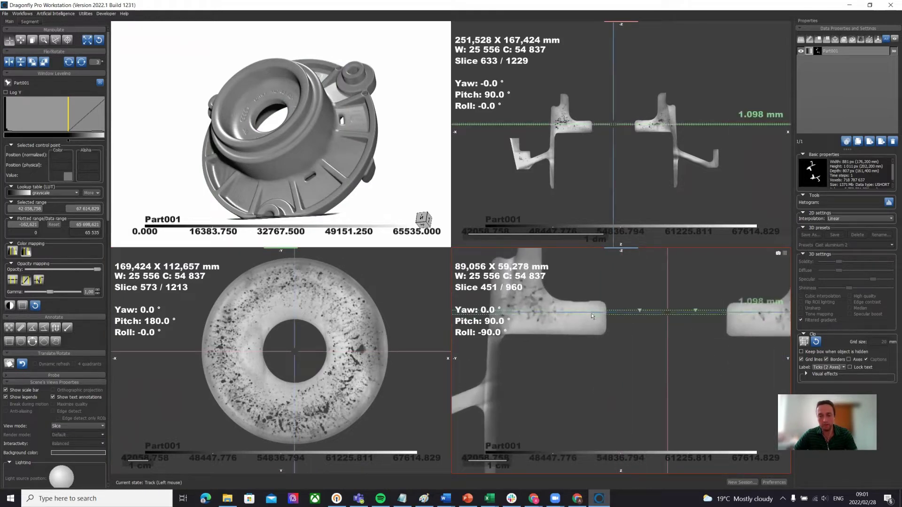
{"action": "left_click_drag", "start_coordinate": [591, 312], "coordinate": [594, 324]}
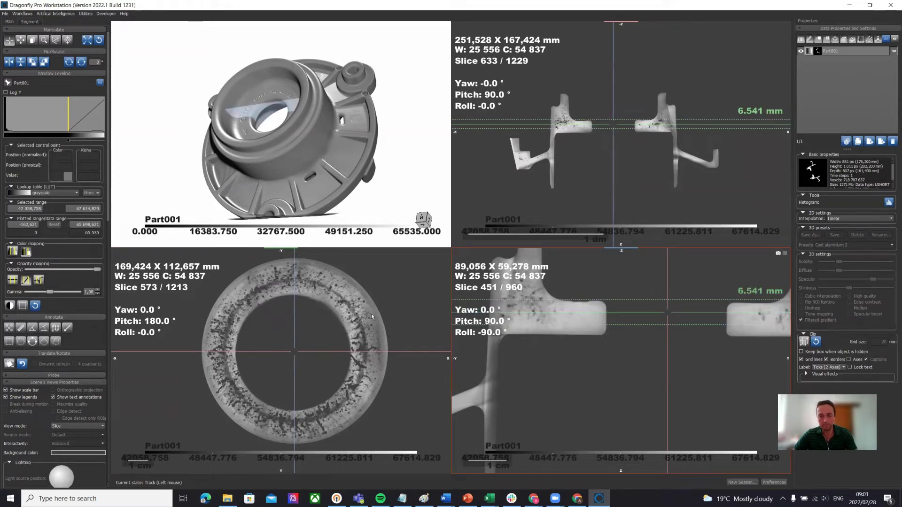
{"action": "scroll", "coordinate": [371, 314], "scroll_direction": "down", "scroll_amount": 12}
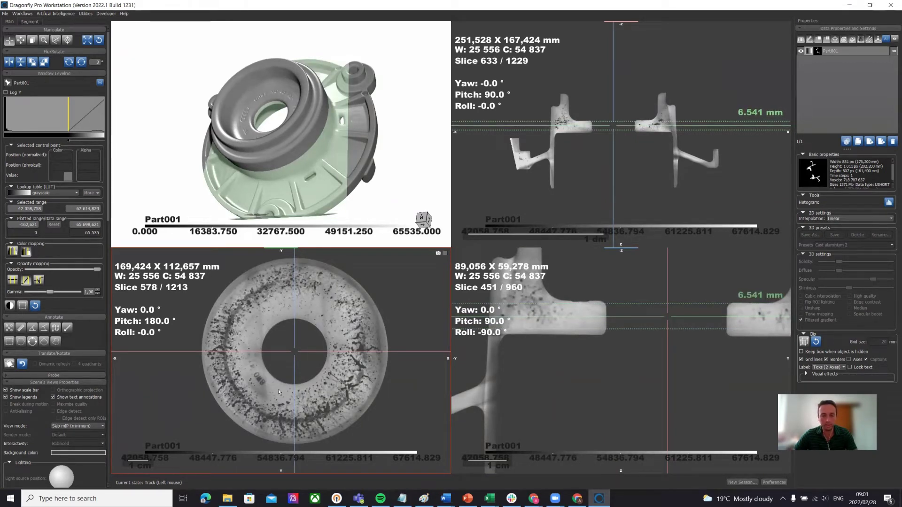
{"action": "double_click", "coordinate": [362, 323]}
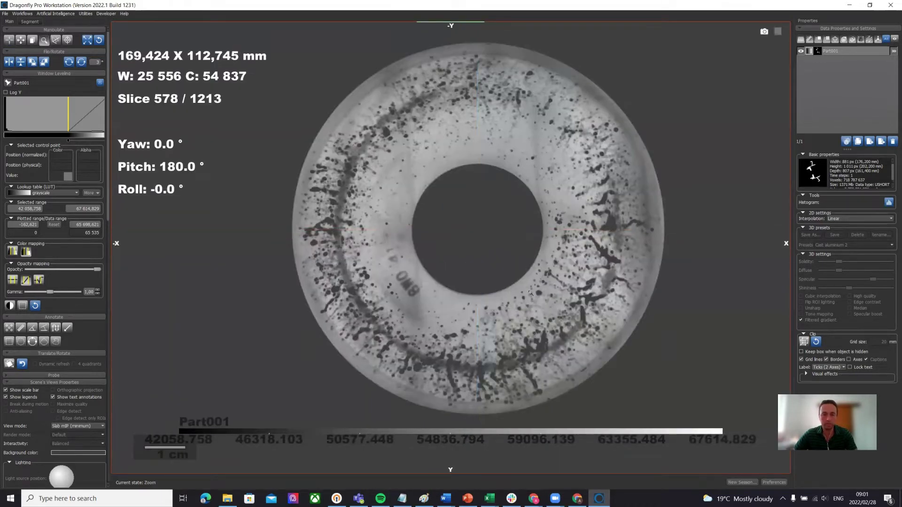
{"action": "scroll", "coordinate": [535, 255], "scroll_direction": "up", "scroll_amount": 1, "text": "ctrl"}
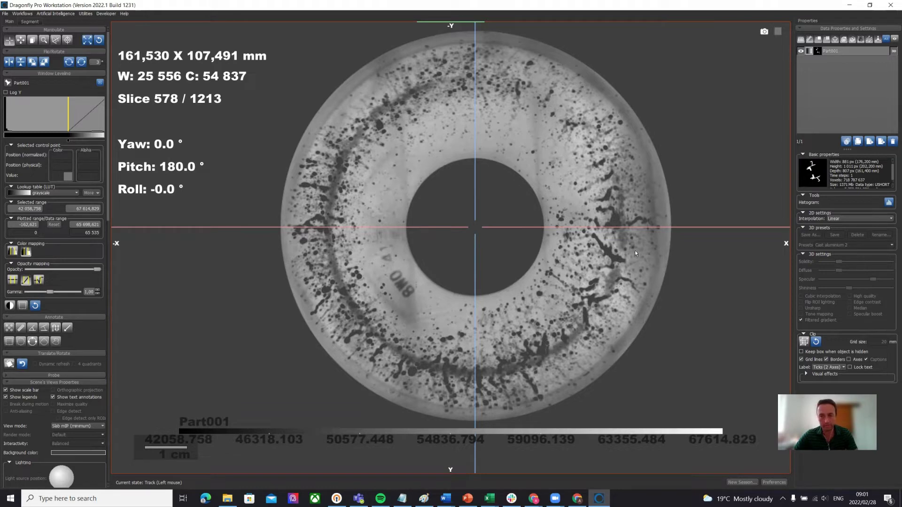
{"action": "double_click", "coordinate": [592, 286]}
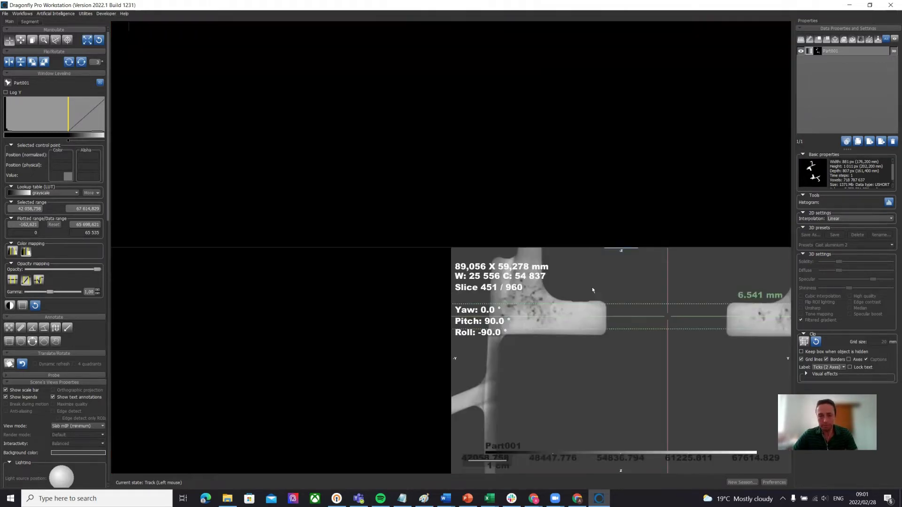
Switch the axial view back to Slice mode and select the Part001 dataset.
{"action": "left_click", "coordinate": [78, 426]}
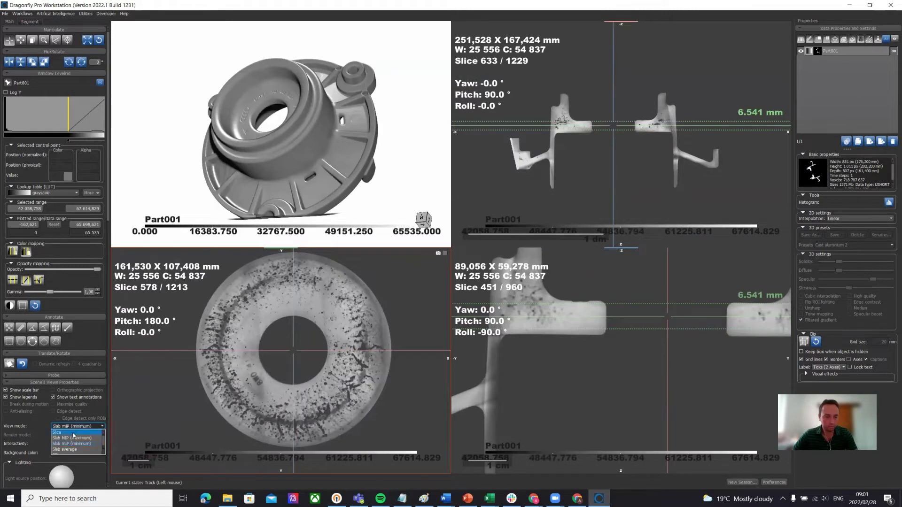
{"action": "left_click", "coordinate": [73, 433]}
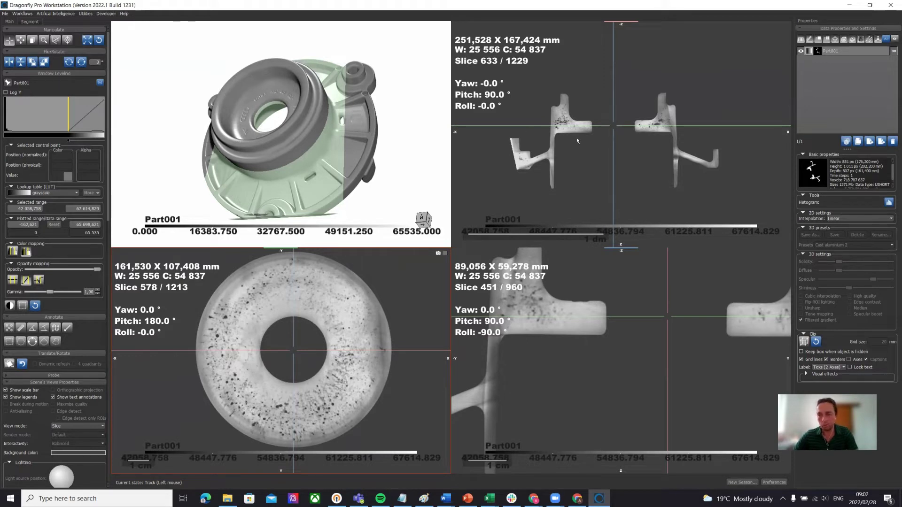
{"action": "left_click", "coordinate": [845, 52]}
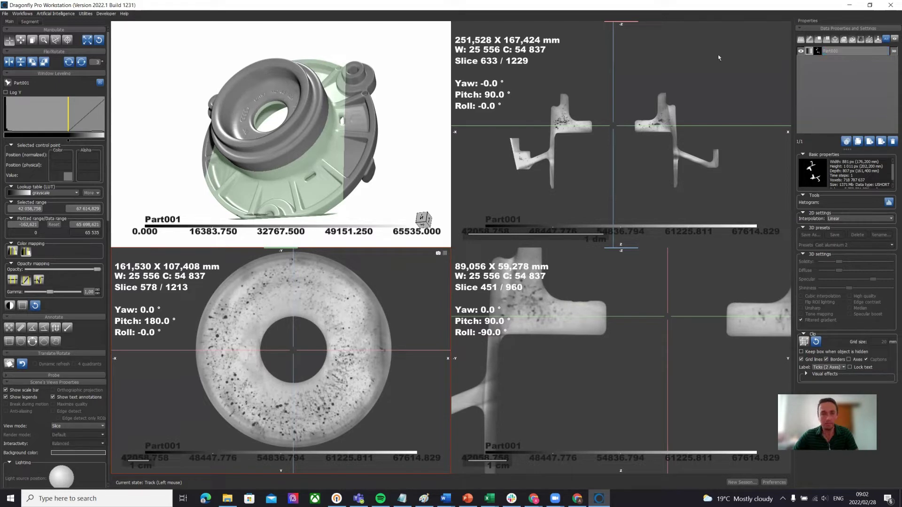
Define a grey range on Part001 from the lower Otsu value up to 42 000.
{"action": "left_click", "coordinate": [31, 22]}
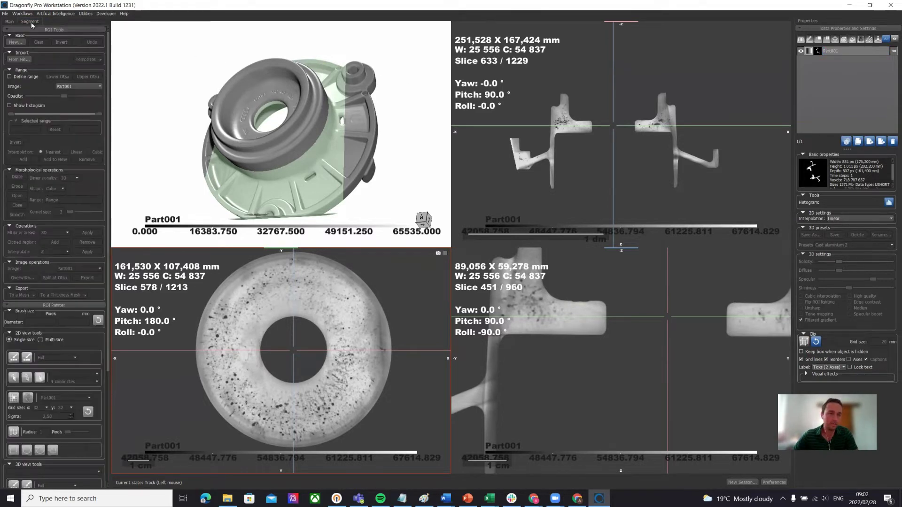
{"action": "left_click", "coordinate": [13, 78]}
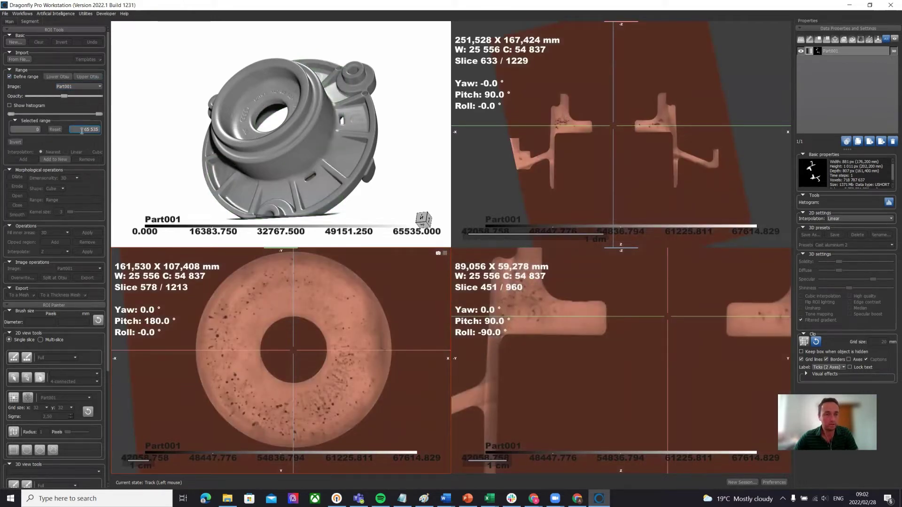
{"action": "left_click", "coordinate": [57, 77]}
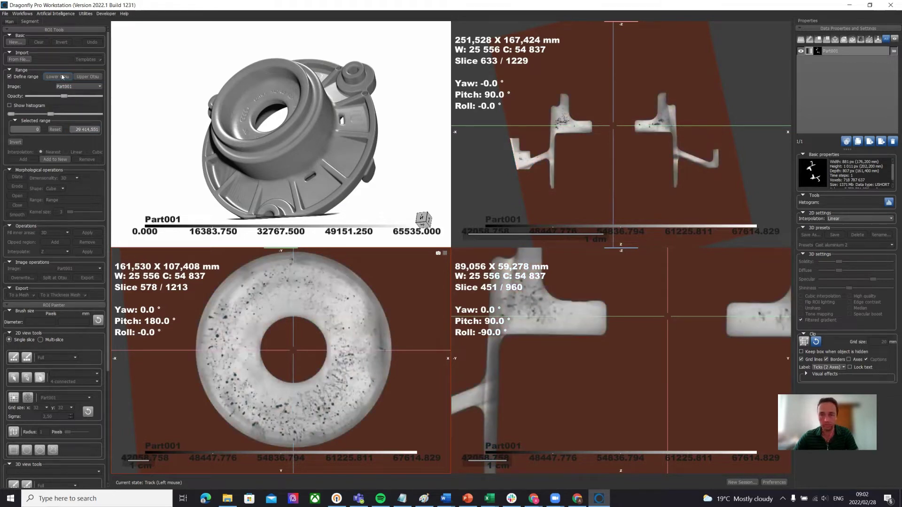
{"action": "left_click", "coordinate": [77, 130]}
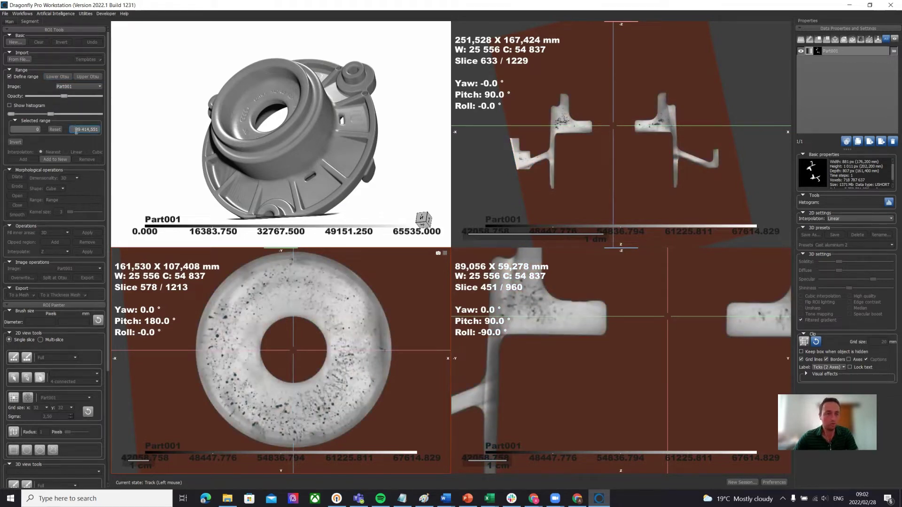
{"action": "type", "text": "4"}
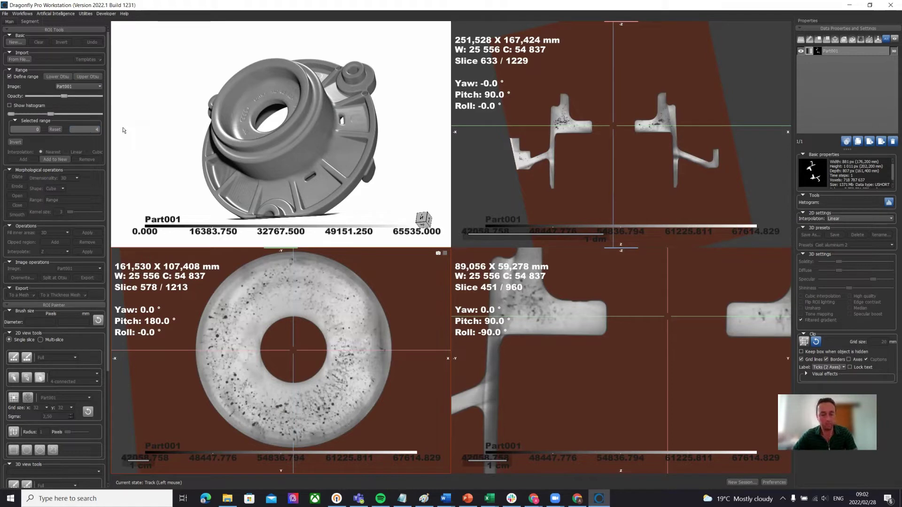
{"action": "type", "text": "2 000"}
{"action": "key", "text": "Return"}
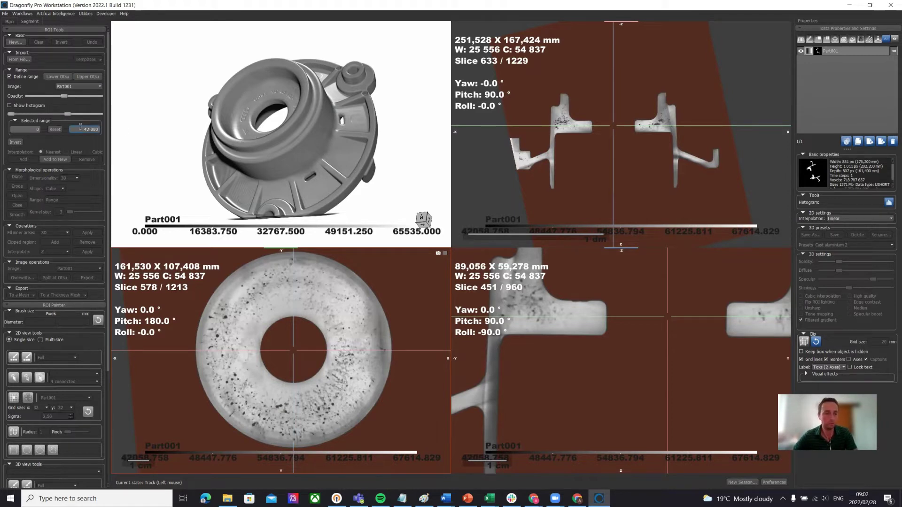
Add the 0–42 000 range to a New ROI and zoom the top-right view onto the T-section.
{"action": "left_click", "coordinate": [57, 160]}
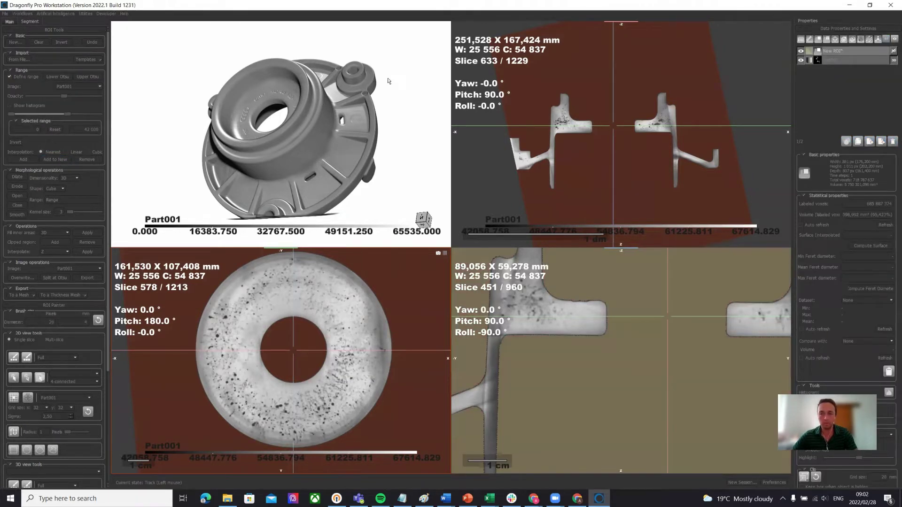
{"action": "left_click", "coordinate": [843, 51]}
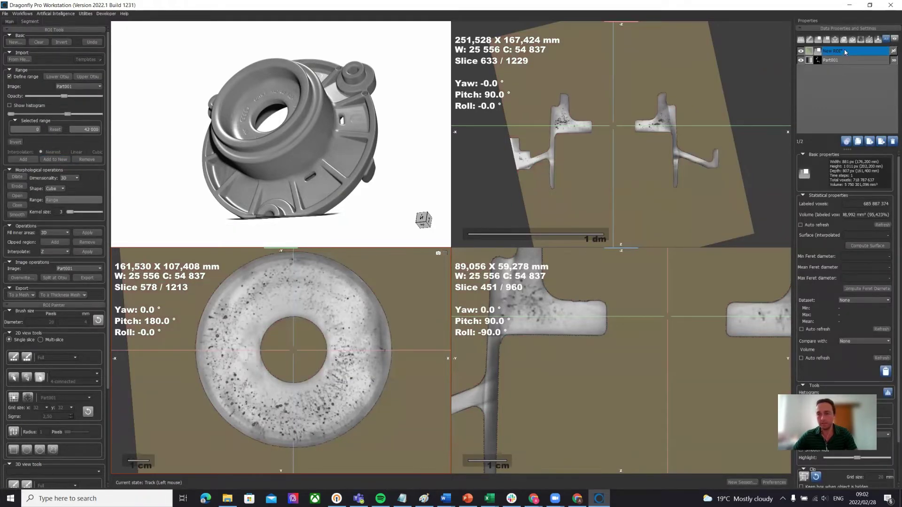
{"action": "left_click", "coordinate": [610, 100]}
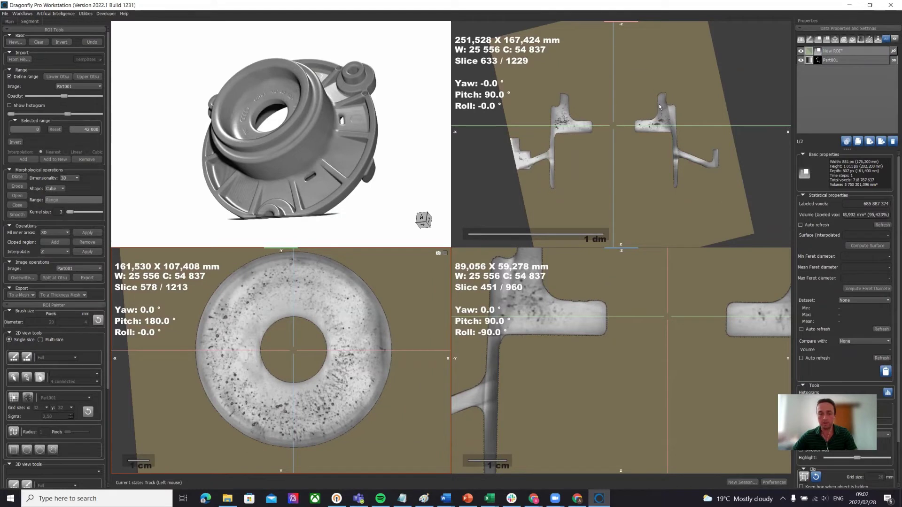
{"action": "scroll", "coordinate": [667, 102], "scroll_direction": "up", "scroll_amount": 3, "text": "ctrl"}
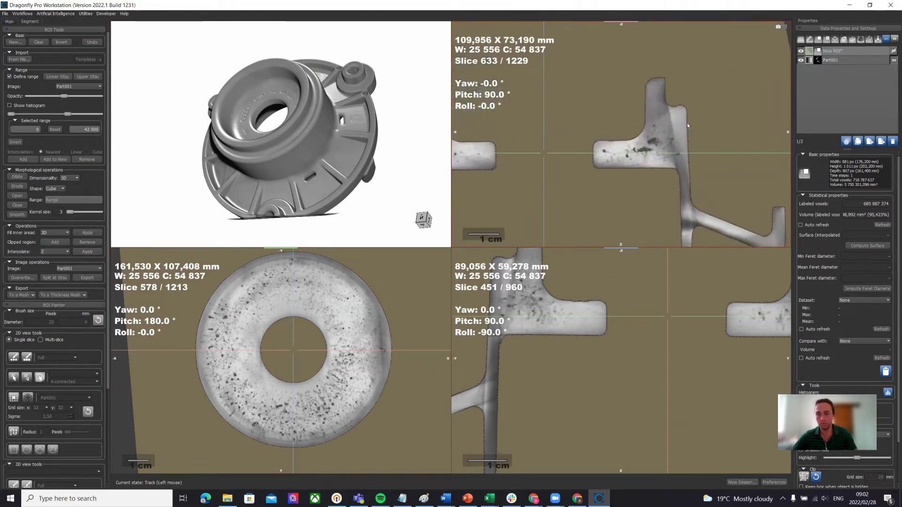
{"action": "scroll", "coordinate": [680, 219], "scroll_direction": "up", "scroll_amount": 3, "text": "ctrl"}
{"action": "scroll", "coordinate": [681, 220], "scroll_direction": "up", "scroll_amount": 1, "text": "ctrl"}
{"action": "left_click", "coordinate": [610, 186]}
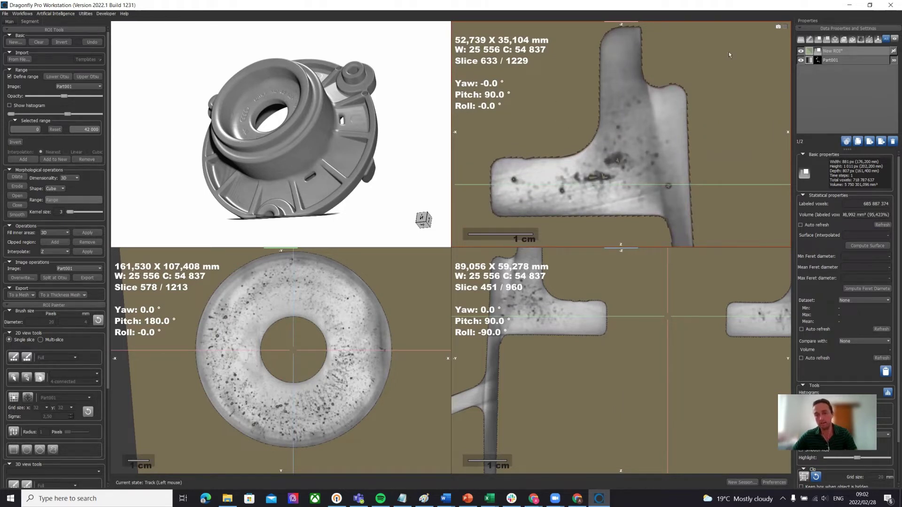
{"action": "left_click", "coordinate": [840, 51]}
Apply Remove by Largest (6-connected) to New ROI, keeping the count at 1.
{"action": "right_click", "coordinate": [845, 56]}
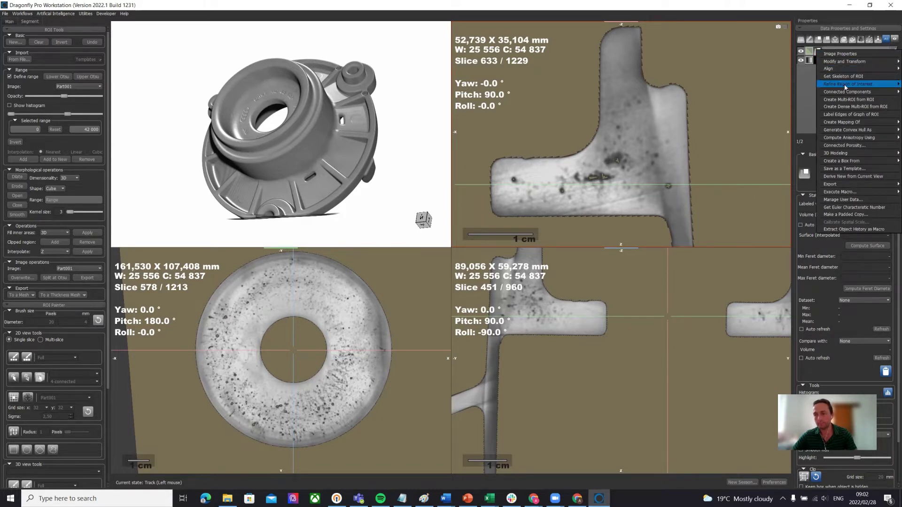
{"action": "mouse_move", "coordinate": [843, 85]}
{"action": "mouse_move", "coordinate": [723, 84]}
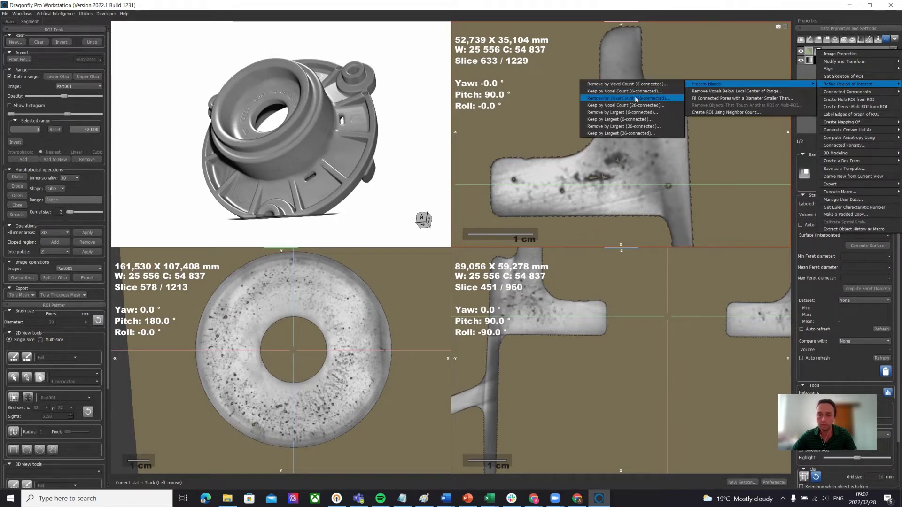
{"action": "left_click", "coordinate": [615, 112]}
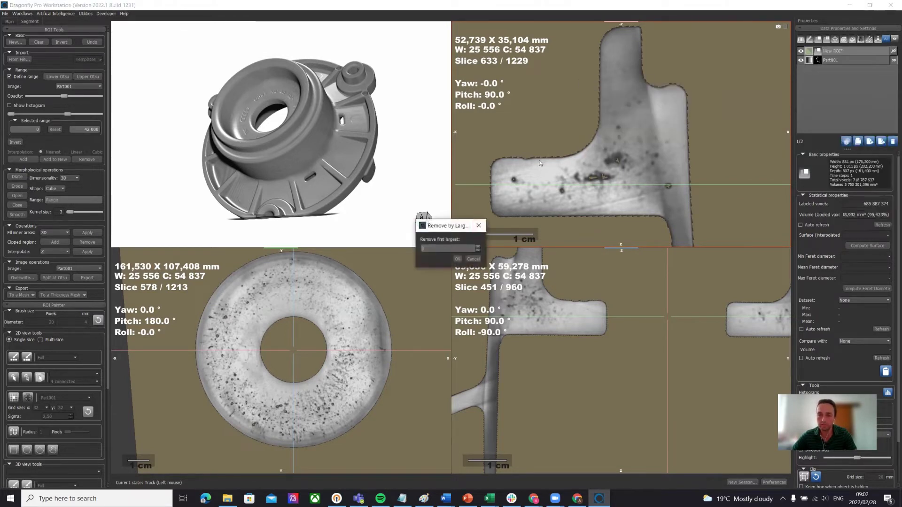
{"action": "left_click", "coordinate": [457, 259]}
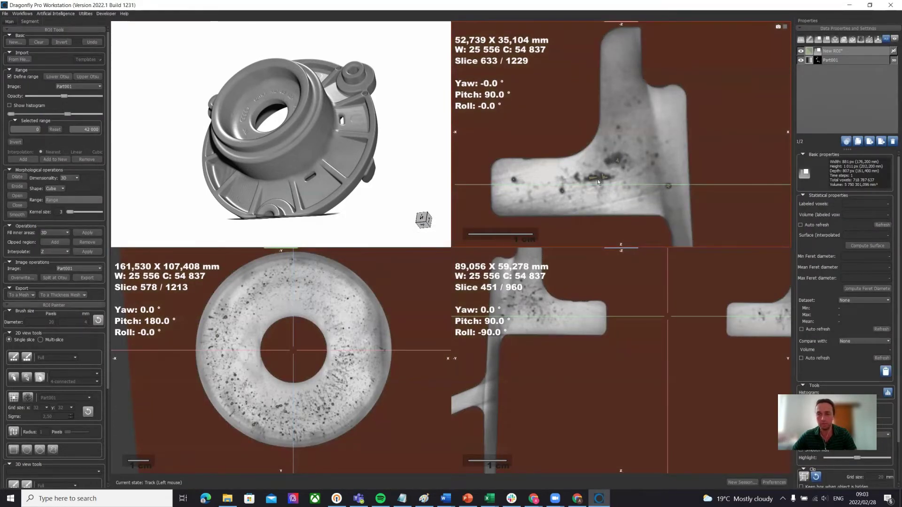
Turn off the range overlay and give New ROI a yellow display colour.
{"action": "left_click", "coordinate": [18, 77]}
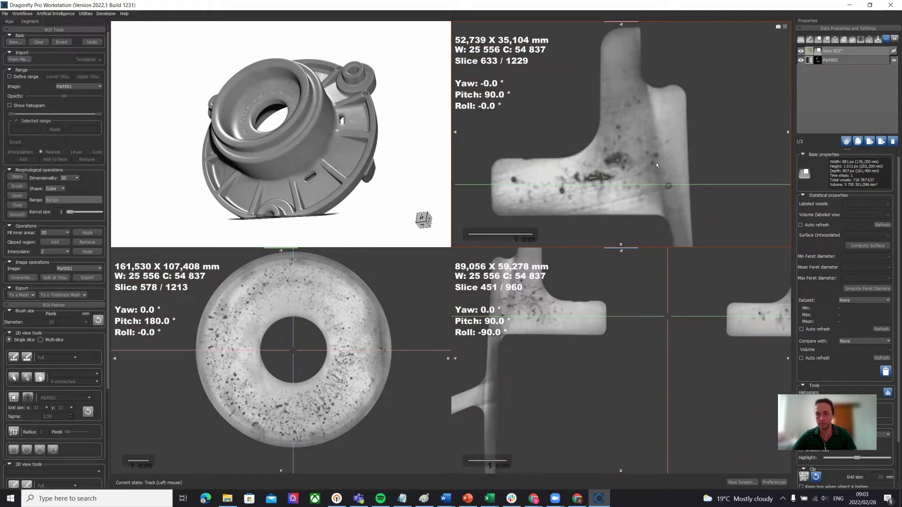
{"action": "left_click", "coordinate": [808, 51]}
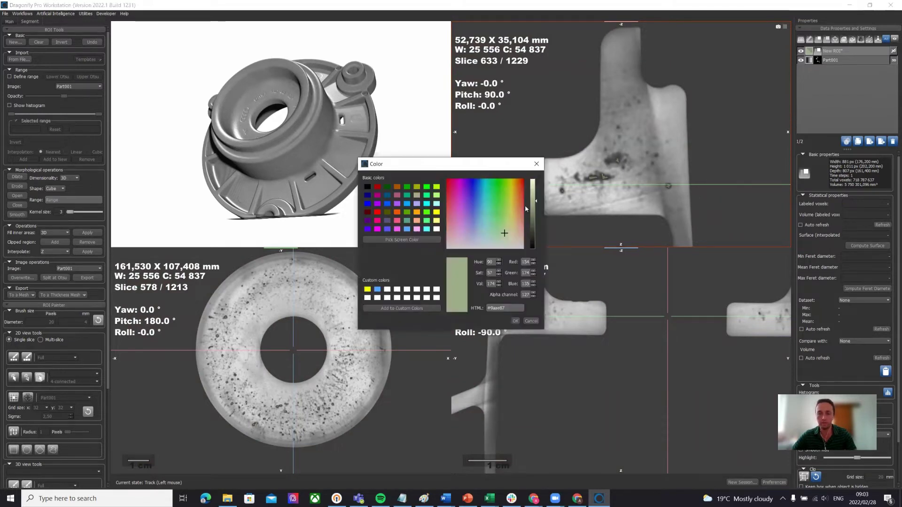
{"action": "left_click", "coordinate": [504, 208]}
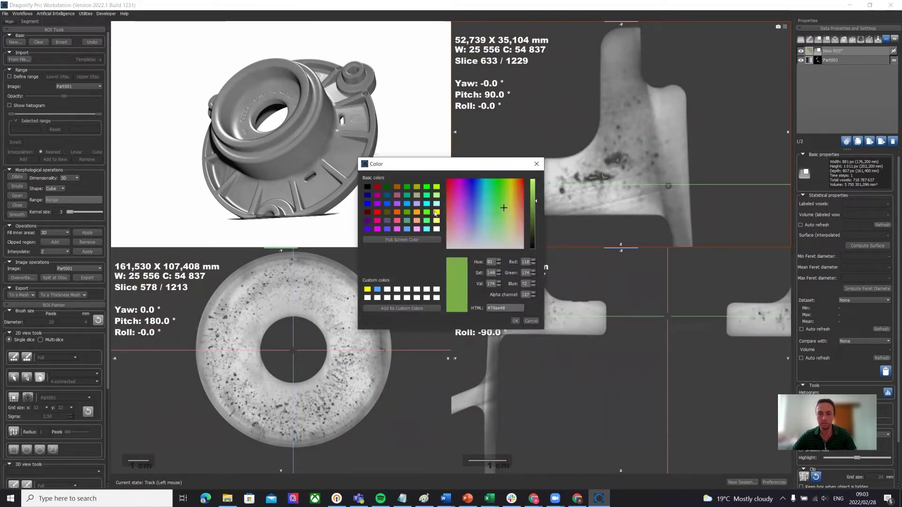
{"action": "left_click", "coordinate": [436, 212]}
{"action": "left_click", "coordinate": [514, 321]}
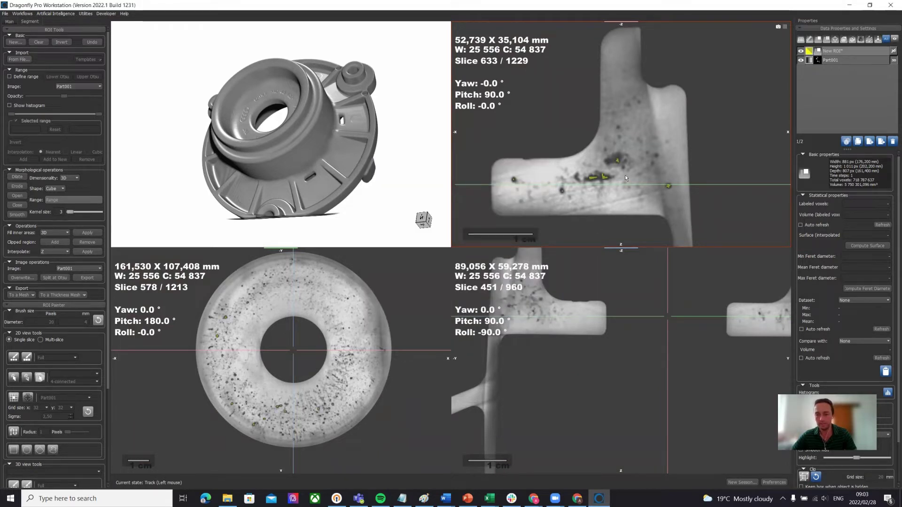
Refresh New ROI's statistics to 21 408 voxels and switch to the Main tab.
{"action": "scroll", "coordinate": [624, 174], "scroll_direction": "down", "scroll_amount": 3}
{"action": "scroll", "coordinate": [624, 175], "scroll_direction": "down", "scroll_amount": 1}
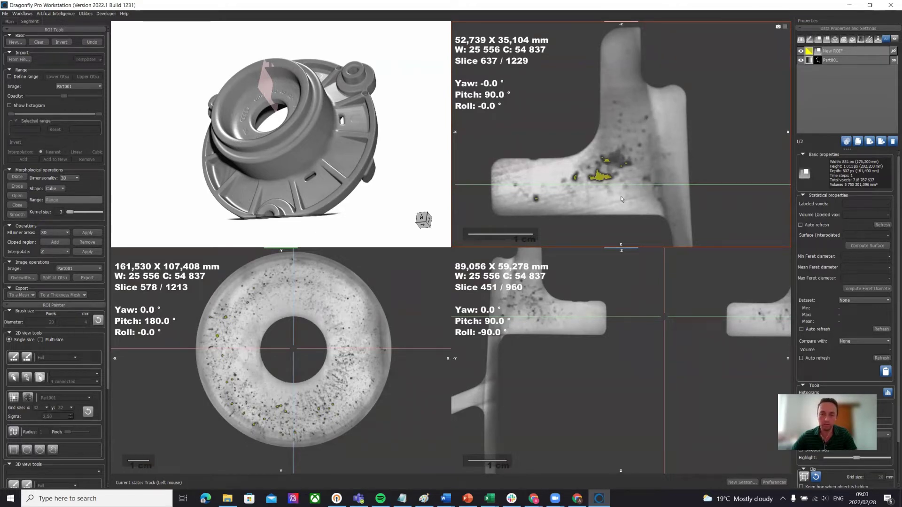
{"action": "middle_click_drag", "start_coordinate": [621, 196], "coordinate": [635, 190]}
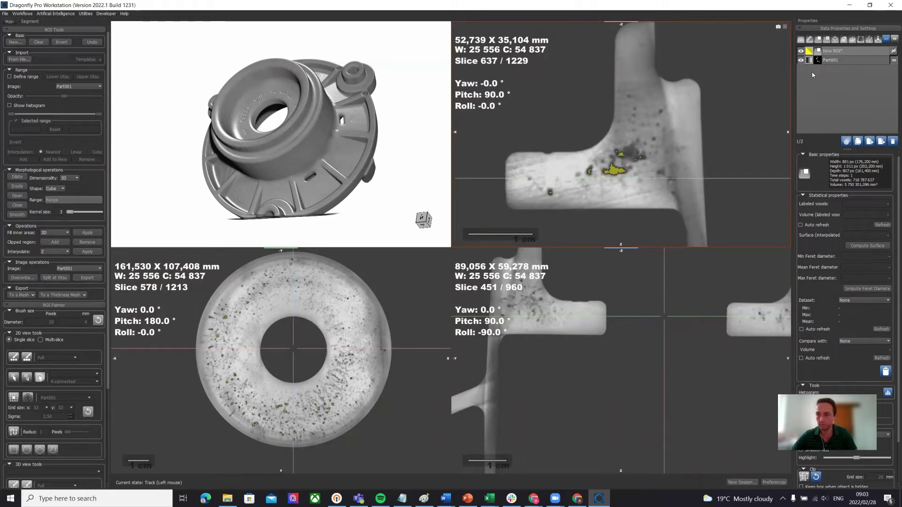
{"action": "left_click", "coordinate": [847, 51]}
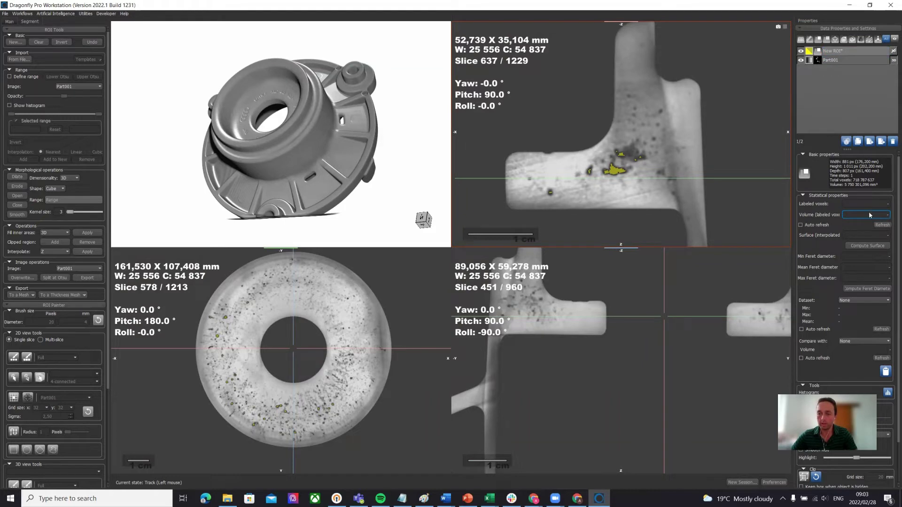
{"action": "left_click", "coordinate": [292, 112]}
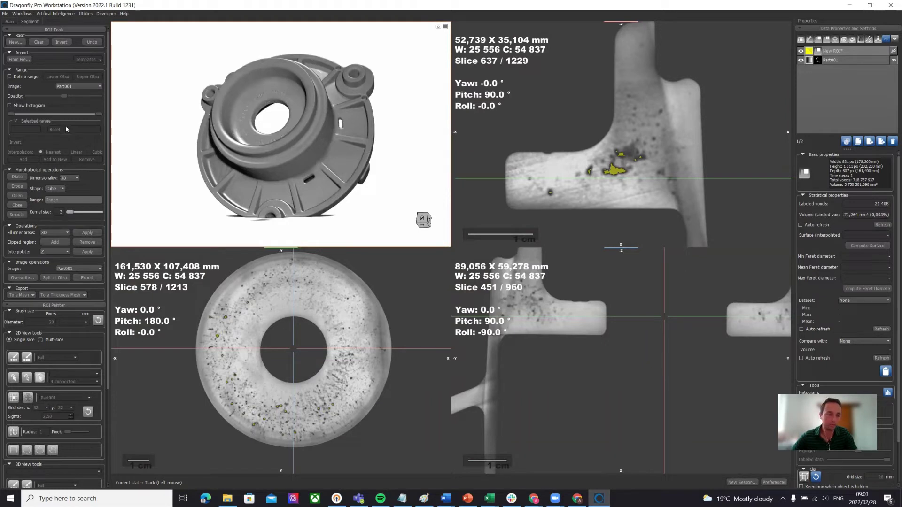
{"action": "left_click", "coordinate": [10, 22]}
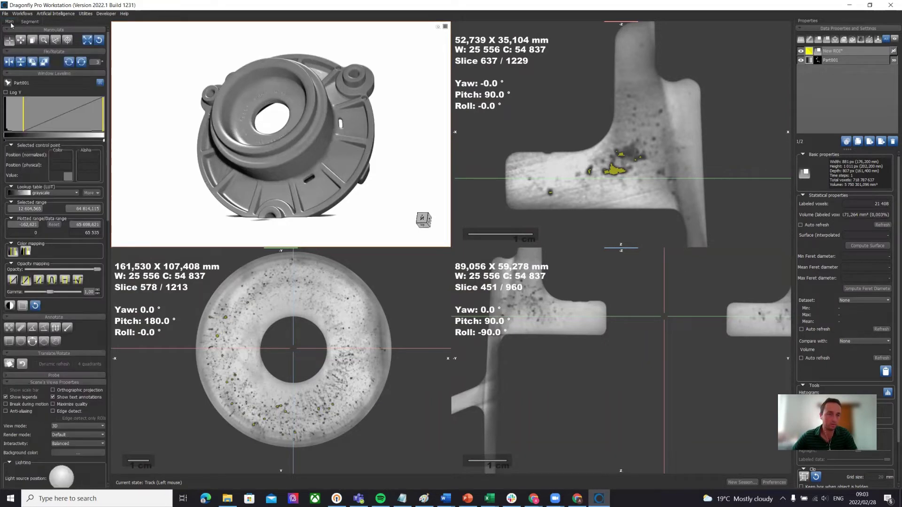
Apply an opacity mapping preset, narrow the window levelling, lower opacity and show New ROI in 3D.
{"action": "left_click", "coordinate": [65, 280]}
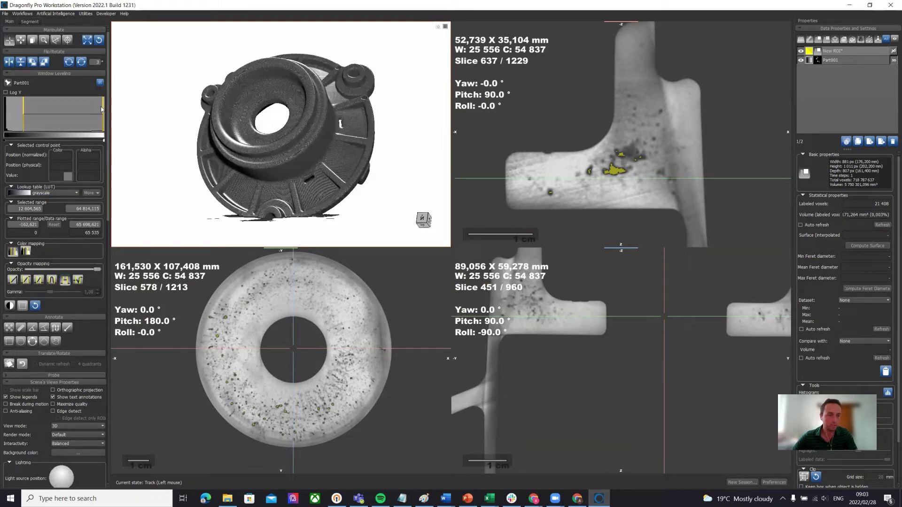
{"action": "mouse_move", "coordinate": [104, 112]}
{"action": "left_mouse_down"}
{"action": "mouse_move", "coordinate": [57, 116]}
{"action": "mouse_move", "coordinate": [36, 103]}
{"action": "left_mouse_up"}
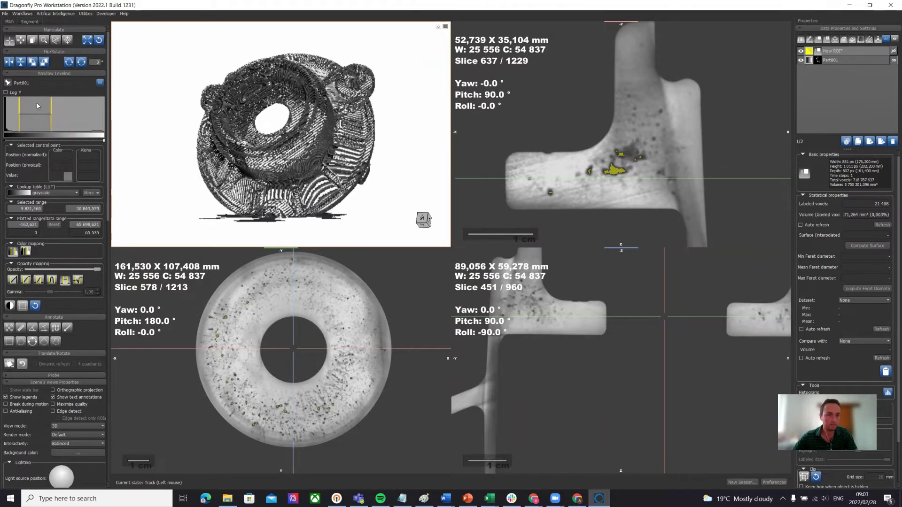
{"action": "left_click_drag", "start_coordinate": [96, 269], "coordinate": [34, 269]}
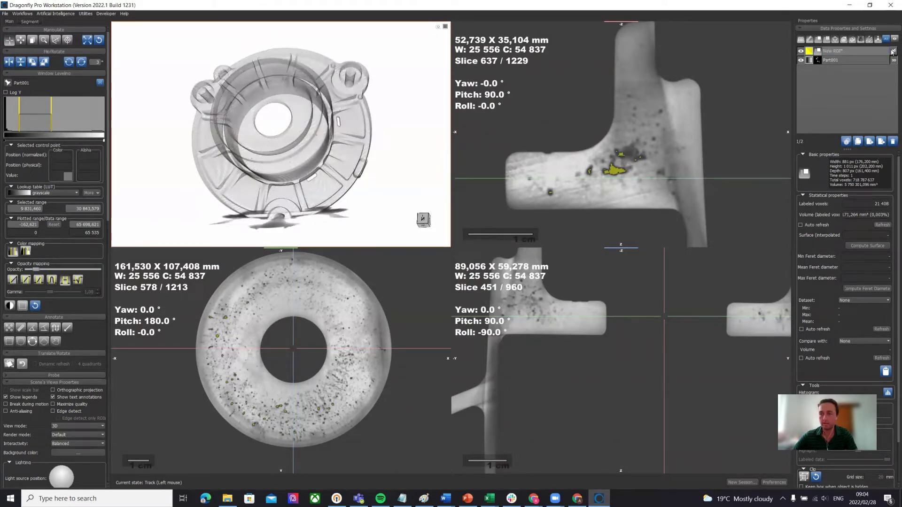
{"action": "left_click", "coordinate": [892, 51]}
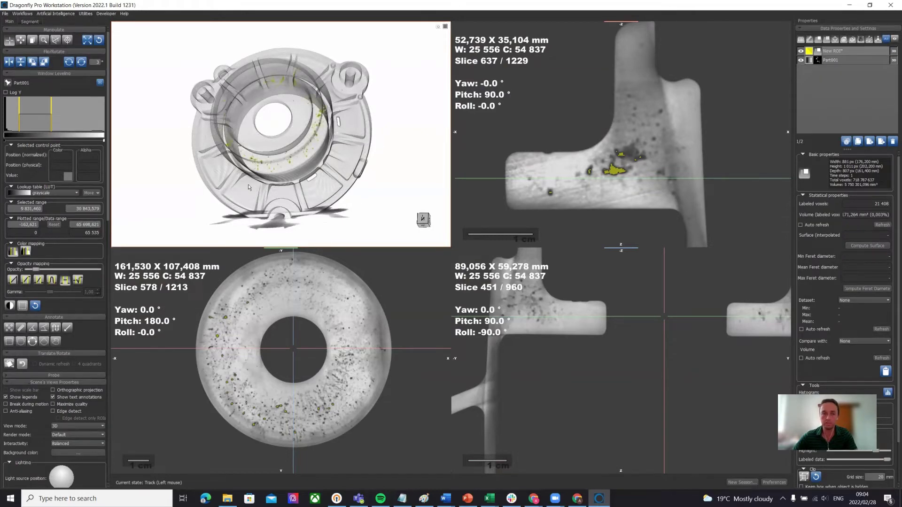
{"action": "left_click_drag", "start_coordinate": [250, 188], "coordinate": [250, 137]}
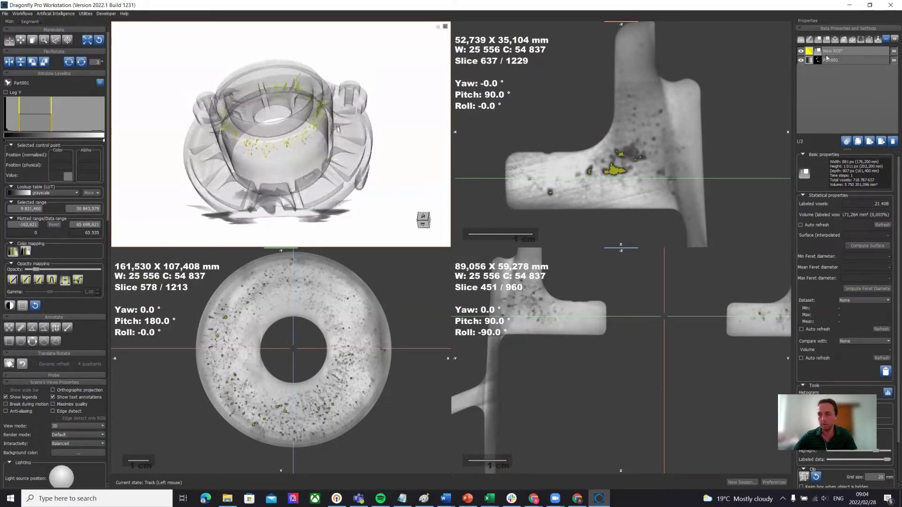
Brighten the pore highlight and raise the lower window limit for a more see-through casting.
{"action": "left_click", "coordinate": [850, 50]}
{"action": "left_click_drag", "start_coordinate": [875, 451], "coordinate": [891, 451]}
{"action": "left_click_drag", "start_coordinate": [305, 97], "coordinate": [306, 126]}
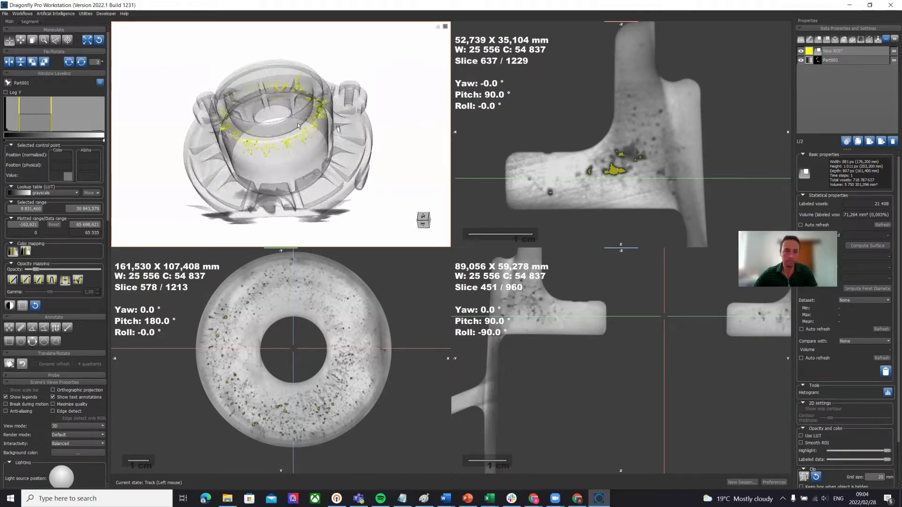
{"action": "left_click_drag", "start_coordinate": [319, 134], "coordinate": [302, 182]}
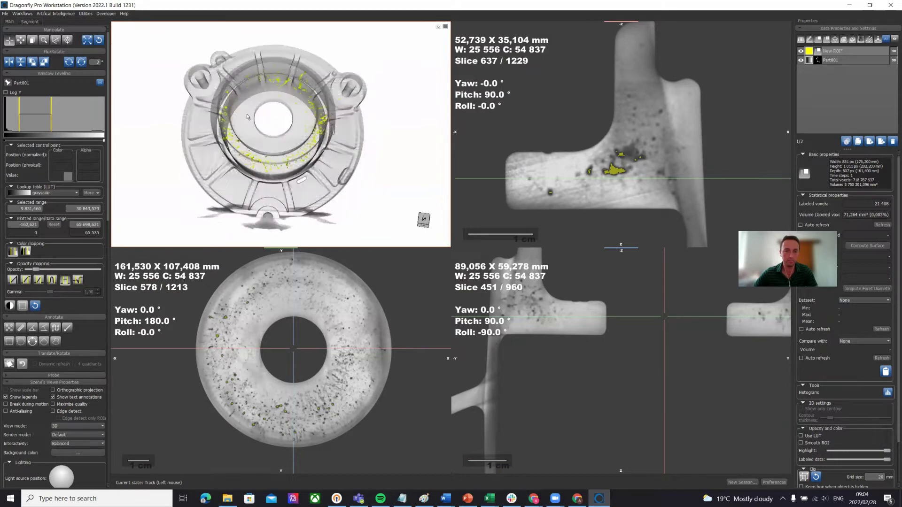
{"action": "left_click_drag", "start_coordinate": [243, 109], "coordinate": [151, 135]}
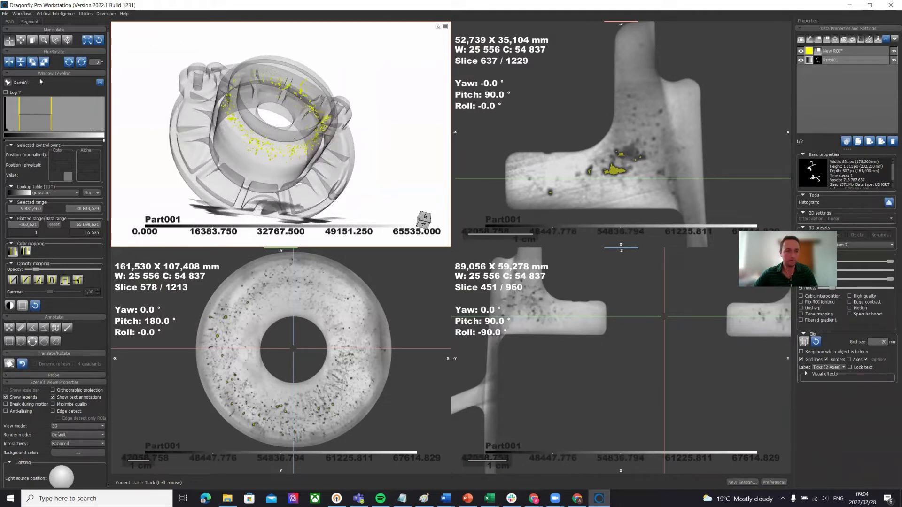
{"action": "left_click_drag", "start_coordinate": [18, 110], "coordinate": [56, 107]}
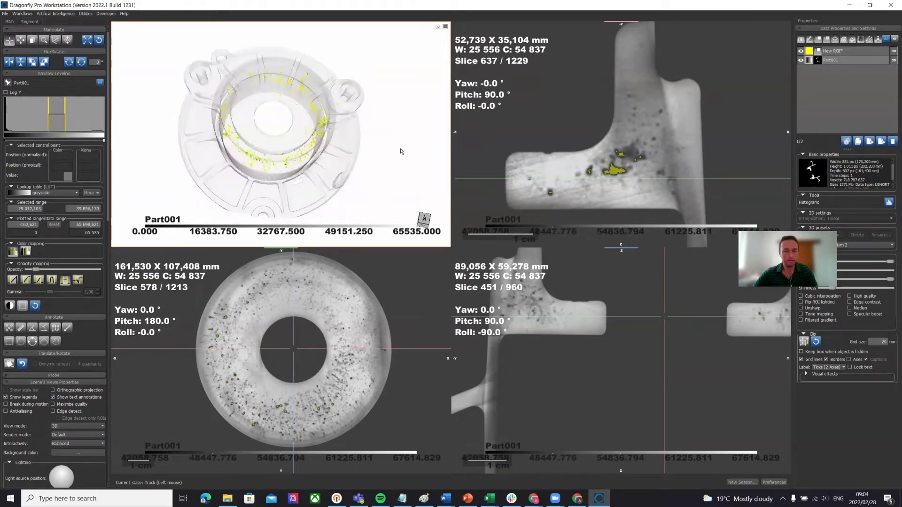
Run 6-connected Multi-ROI Analysis on New ROI to separate the pores.
{"action": "left_click", "coordinate": [840, 51]}
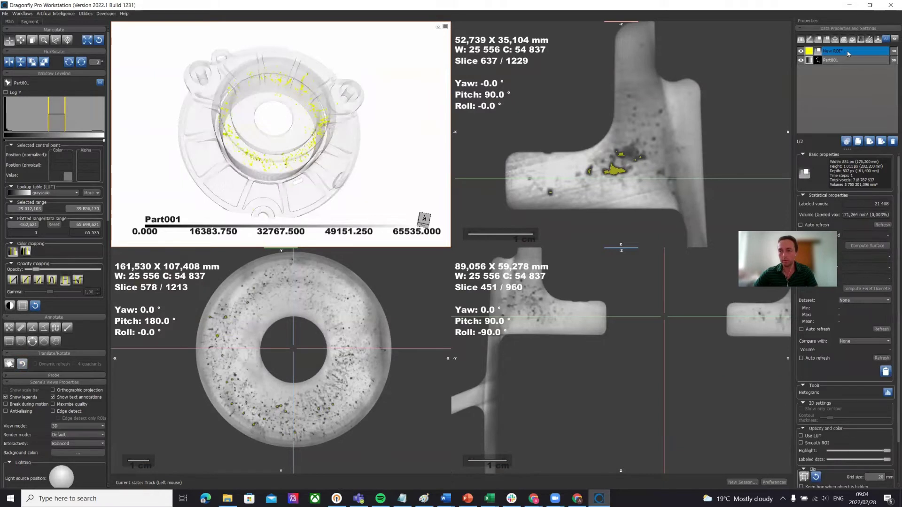
{"action": "right_click", "coordinate": [848, 53]}
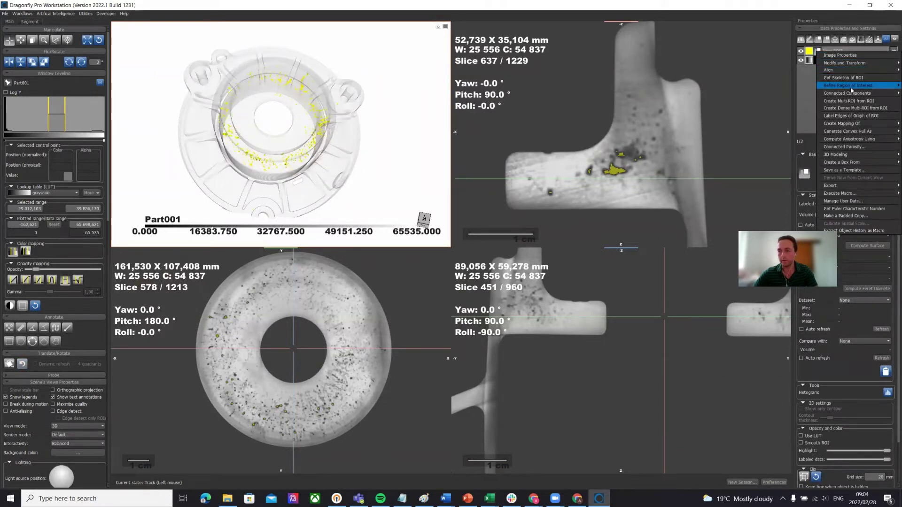
{"action": "mouse_move", "coordinate": [851, 96]}
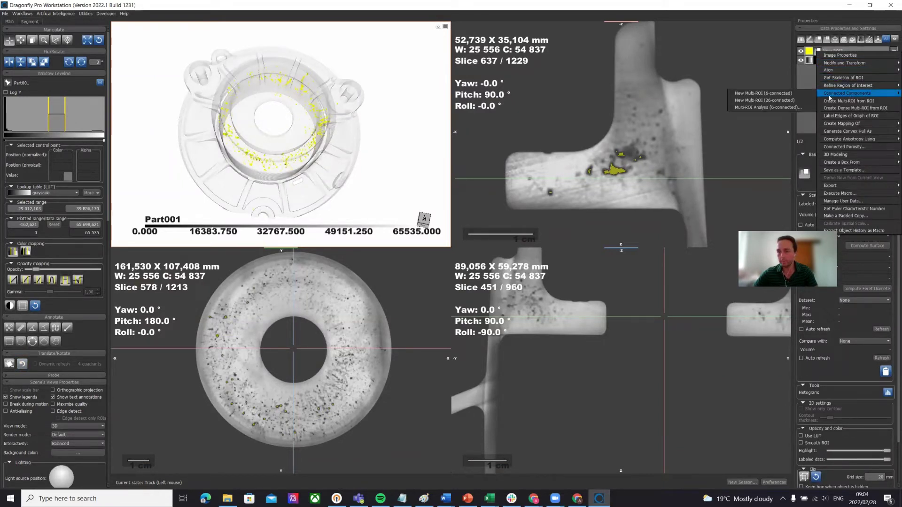
{"action": "left_click", "coordinate": [767, 108]}
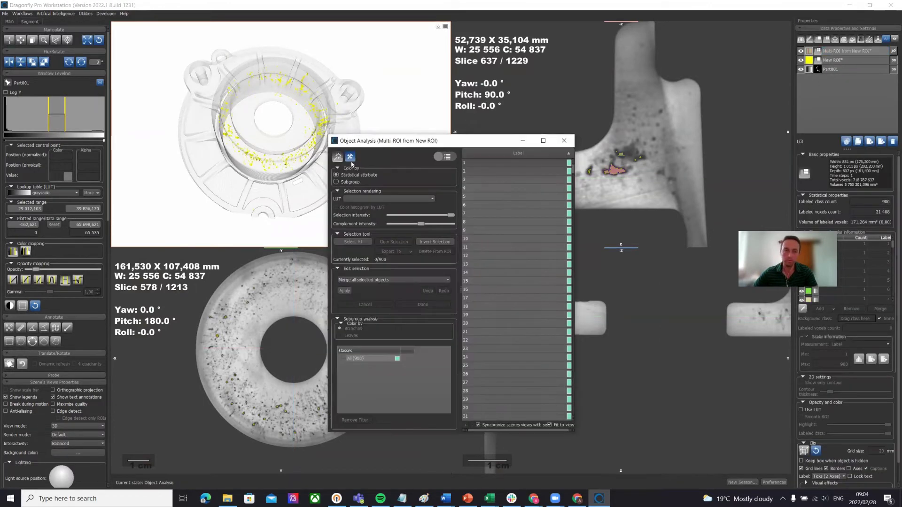
Compute Volume and Mean Feret Diameter for the 900 pores, then close Object Analysis.
{"action": "left_click", "coordinate": [350, 157]}
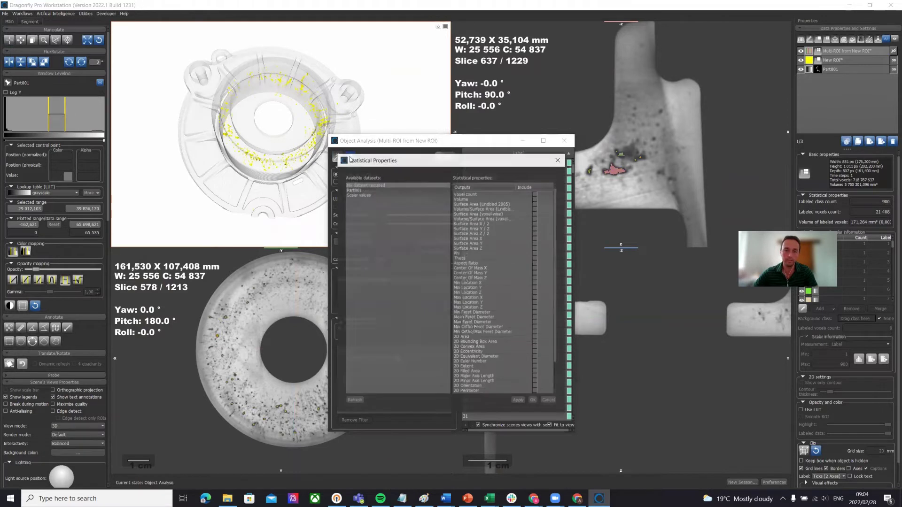
{"action": "left_click", "coordinate": [535, 199]}
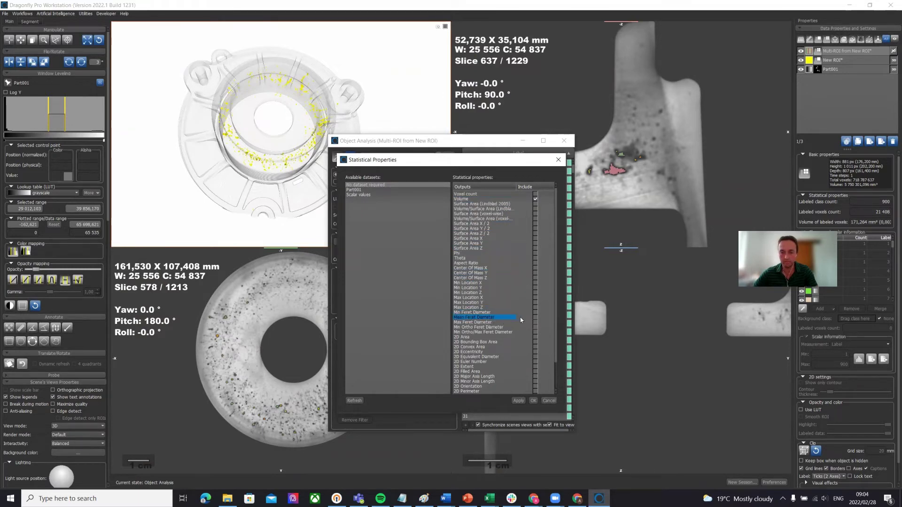
{"action": "left_click", "coordinate": [534, 317]}
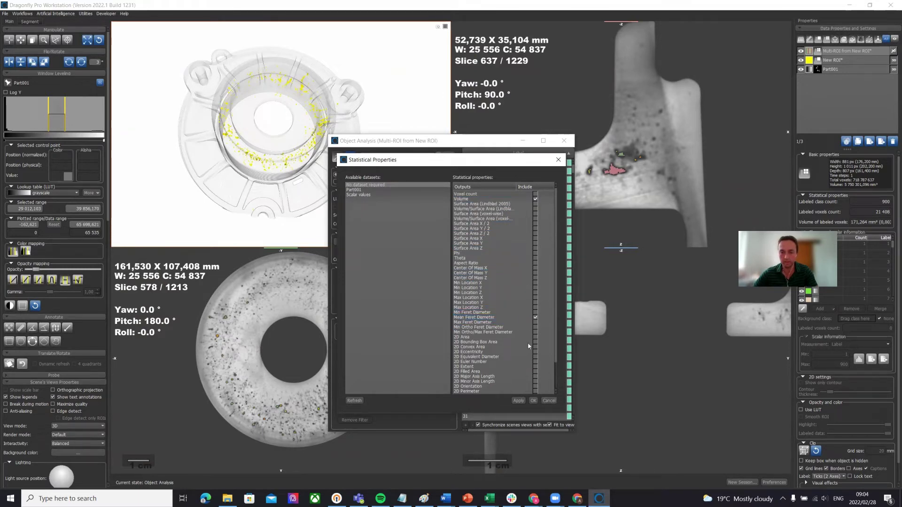
{"action": "left_click", "coordinate": [533, 401]}
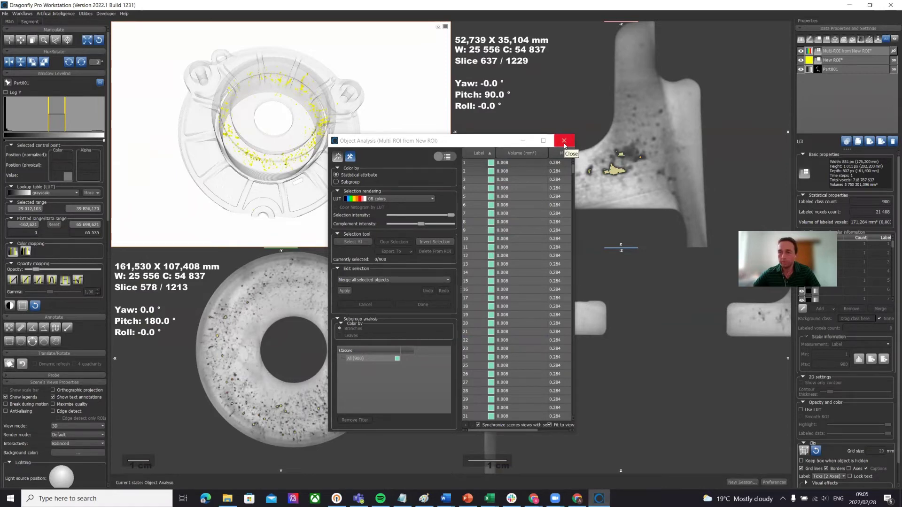
{"action": "left_click", "coordinate": [564, 145]}
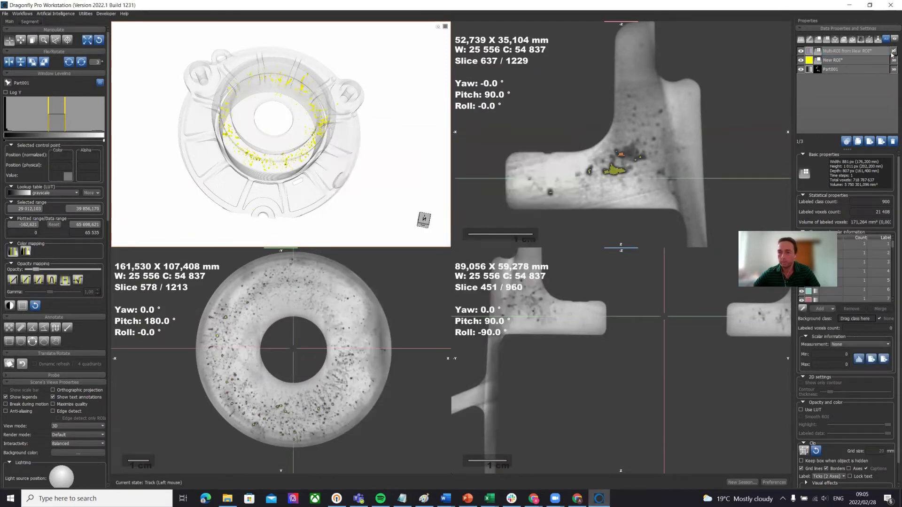
Hide the yellow New ROI and show the Multi-ROI's individually coloured pores in 3D.
{"action": "left_click", "coordinate": [800, 61]}
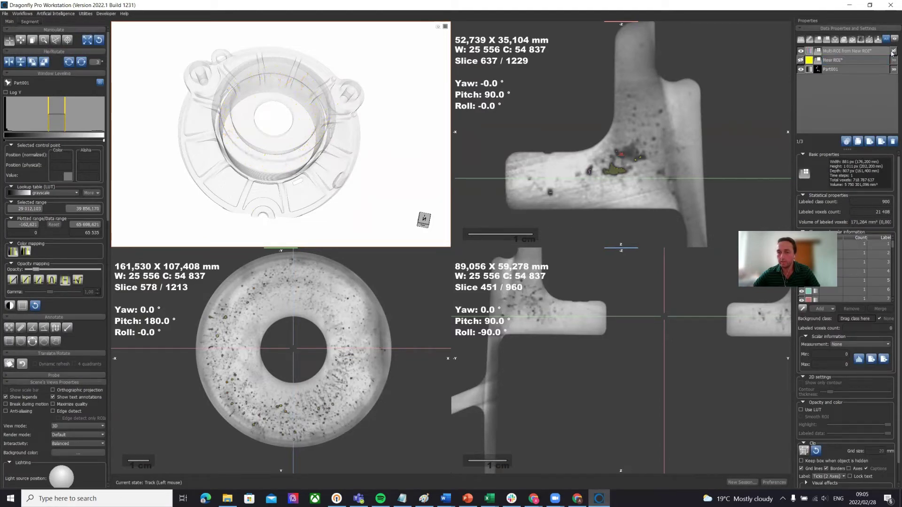
{"action": "left_click", "coordinate": [892, 51]}
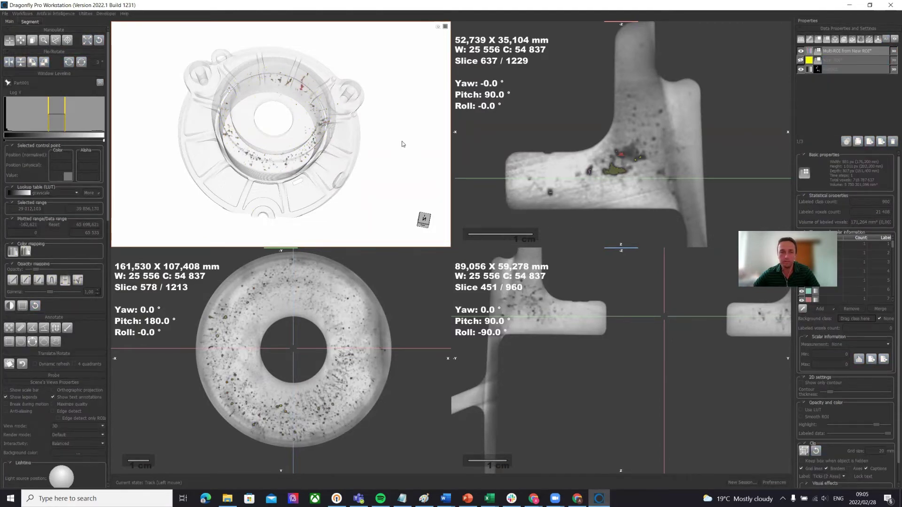
{"action": "left_click_drag", "start_coordinate": [261, 141], "coordinate": [325, 145]}
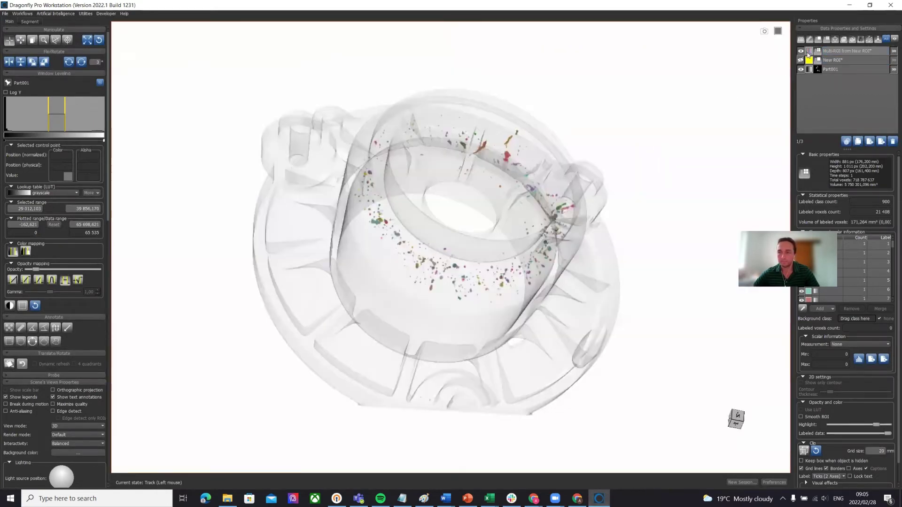
{"action": "left_click", "coordinate": [800, 51]}
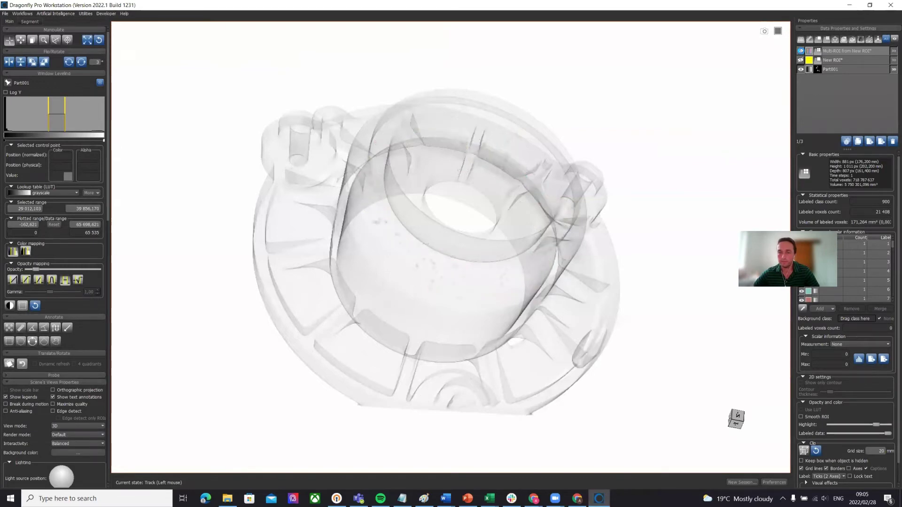
{"action": "left_click", "coordinate": [800, 51]}
{"action": "left_click_drag", "start_coordinate": [676, 137], "coordinate": [437, 218]}
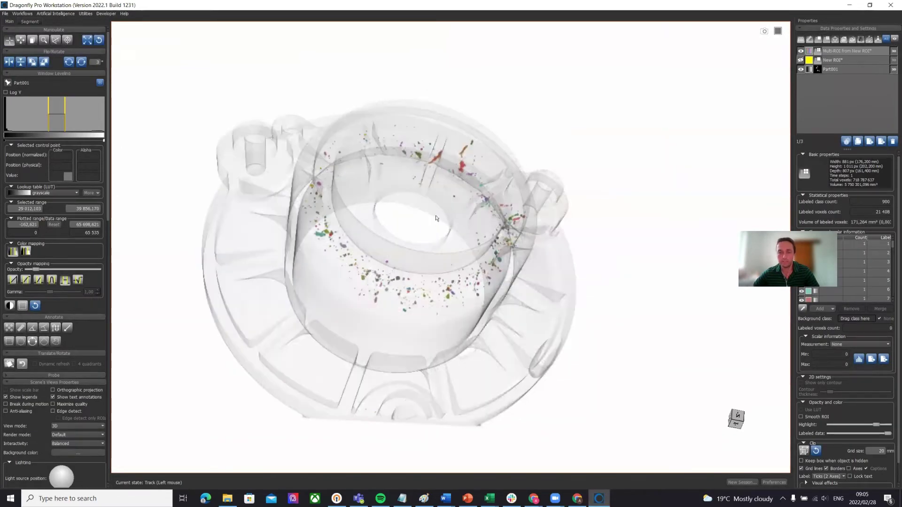
{"action": "middle_click_drag", "start_coordinate": [383, 267], "coordinate": [675, 299]}
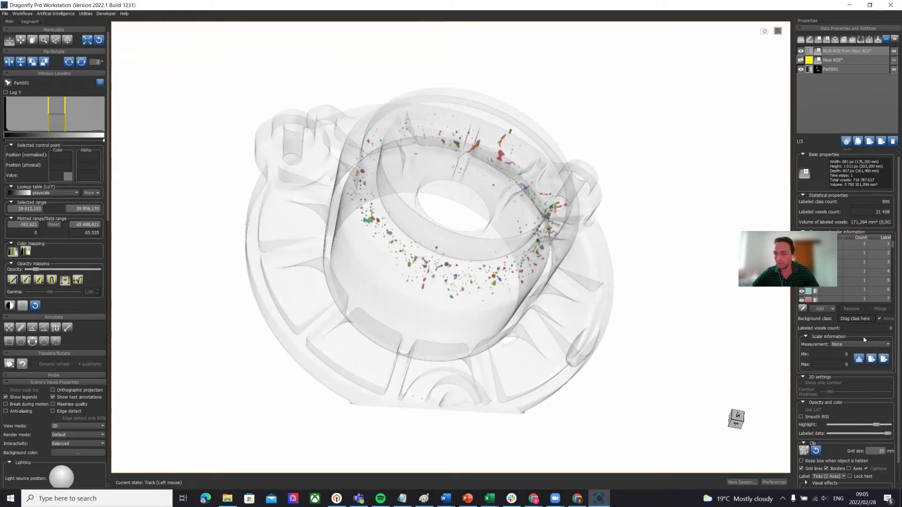
Colour the separated pores by Volume and inspect them in 3D.
{"action": "left_click", "coordinate": [886, 345]}
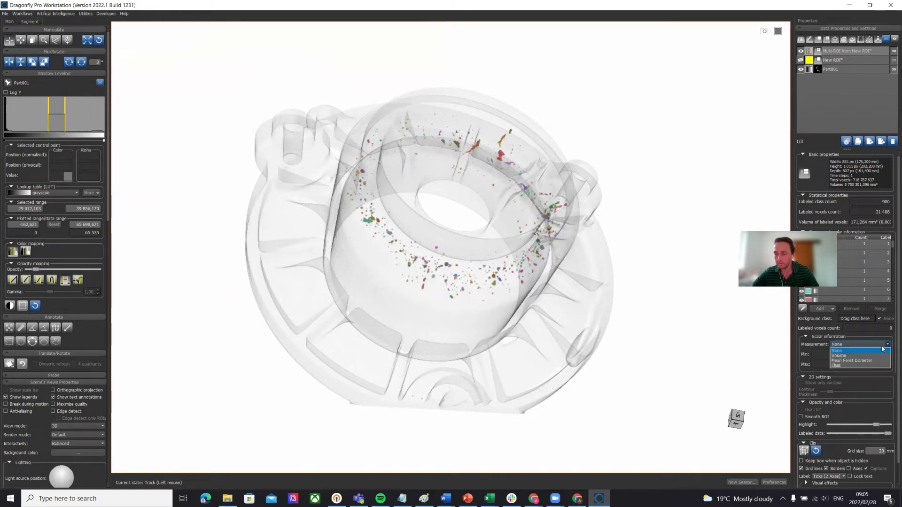
{"action": "left_click", "coordinate": [856, 356]}
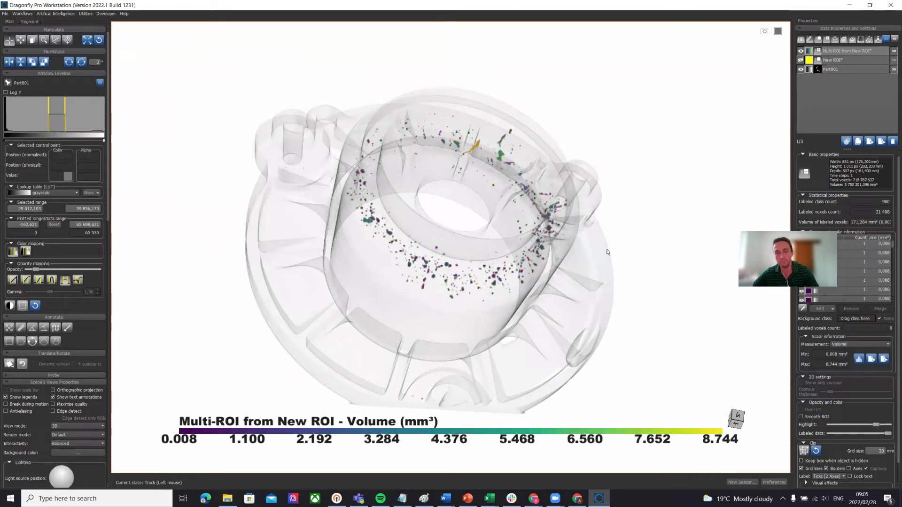
{"action": "left_click_drag", "start_coordinate": [362, 153], "coordinate": [349, 178]}
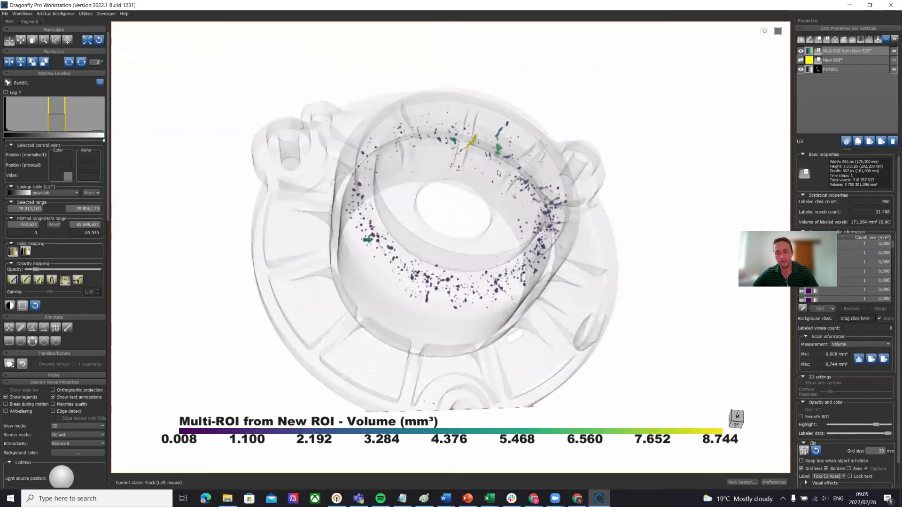
Switch the pore colouring to Mean Feret Diameter, scaled 0.284–4.126 mm.
{"action": "left_click", "coordinate": [887, 345]}
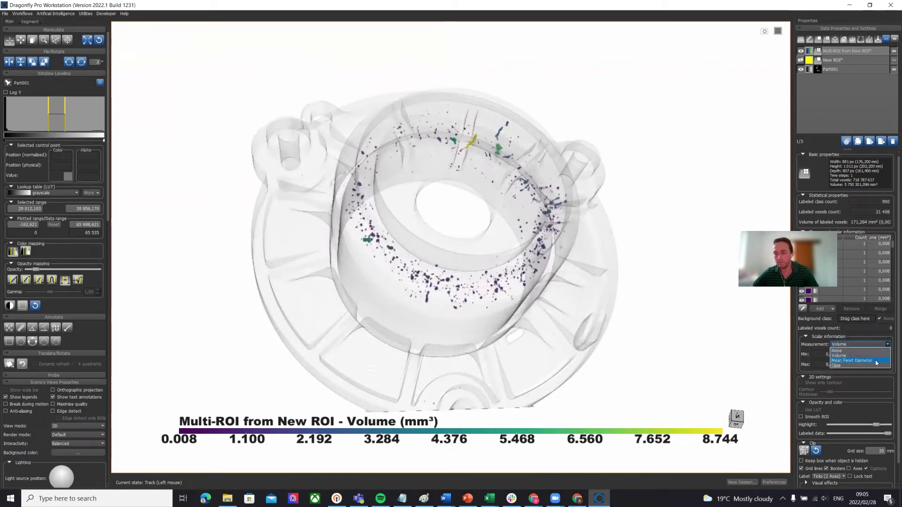
{"action": "left_click", "coordinate": [876, 361]}
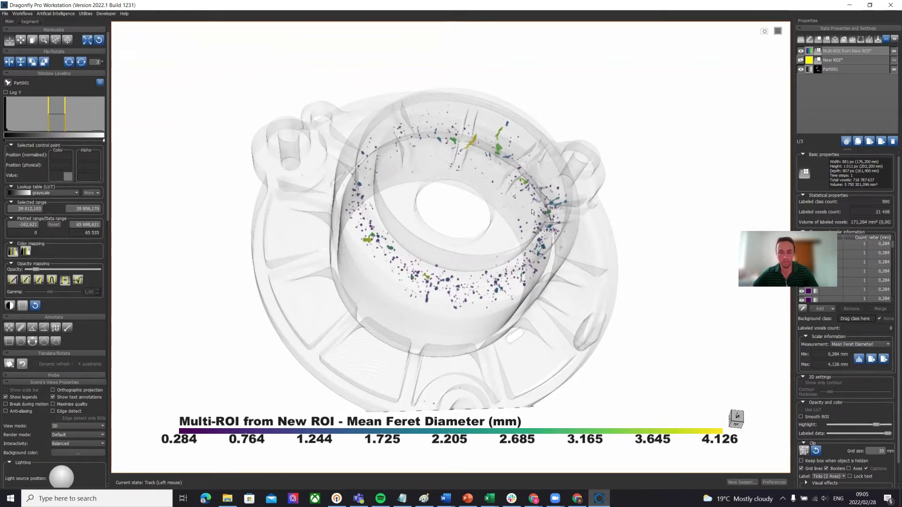
{"action": "left_click_drag", "start_coordinate": [512, 193], "coordinate": [466, 271]}
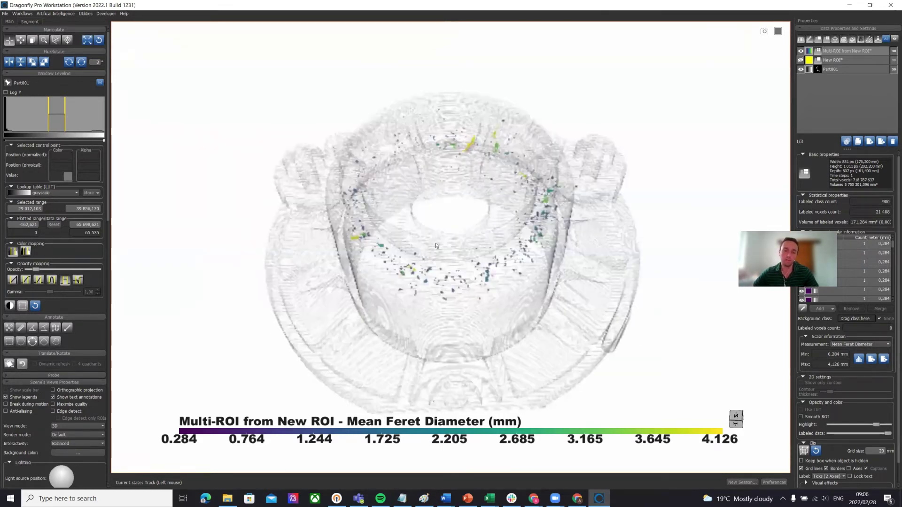
{"action": "left_click_drag", "start_coordinate": [460, 217], "coordinate": [714, 114]}
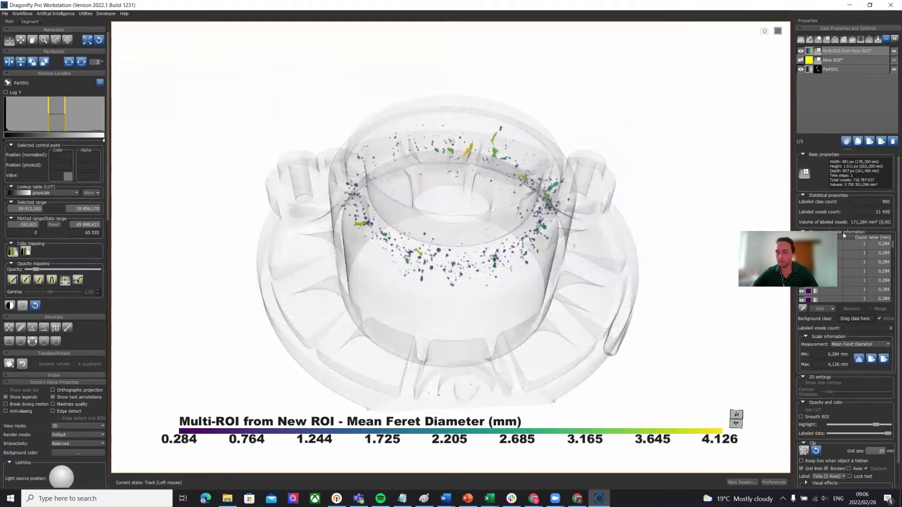
{"action": "left_click", "coordinate": [871, 257]}
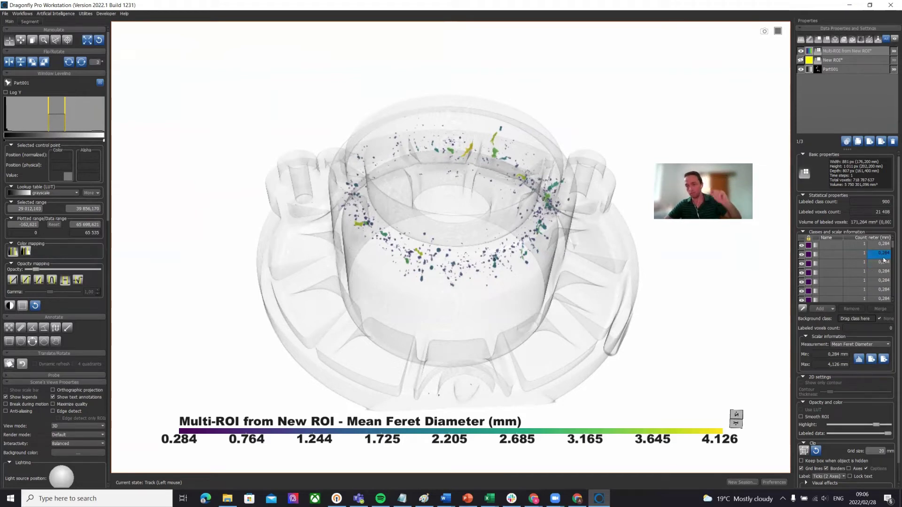
{"action": "left_click", "coordinate": [464, 238]}
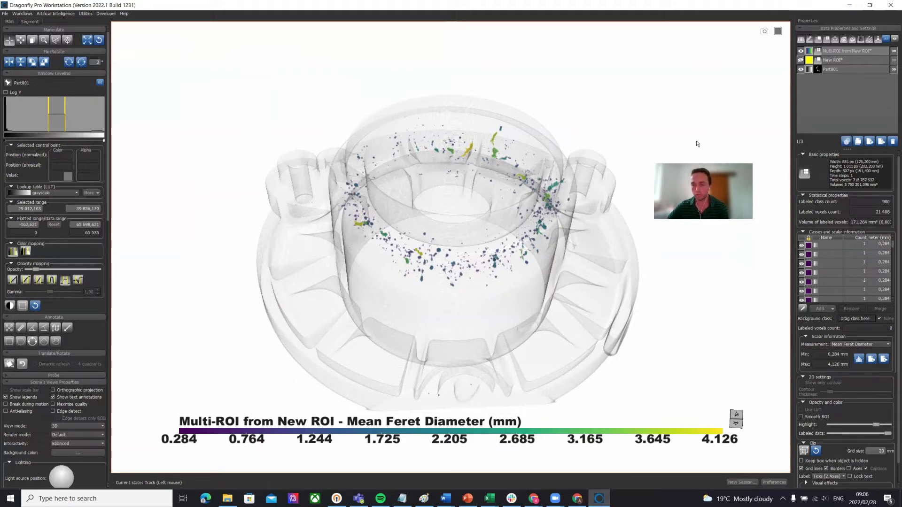
Hide the pores and apply the Cast aluminium 2 preset to Part001.
{"action": "left_click", "coordinate": [801, 51]}
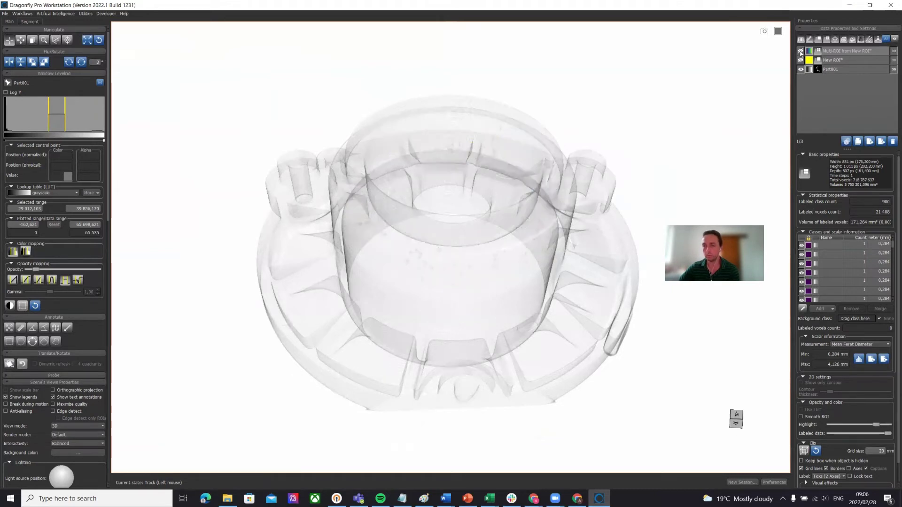
{"action": "left_click", "coordinate": [842, 71]}
{"action": "left_click", "coordinate": [837, 245]}
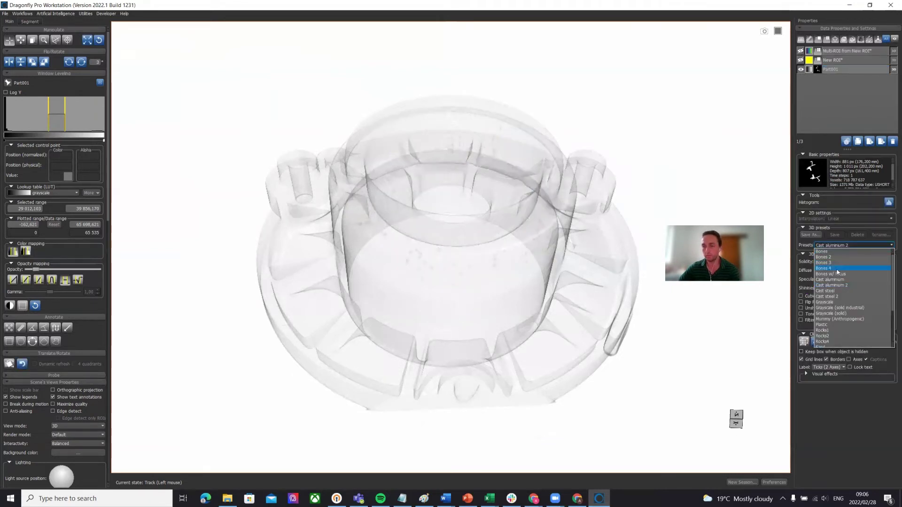
{"action": "left_click", "coordinate": [832, 285]}
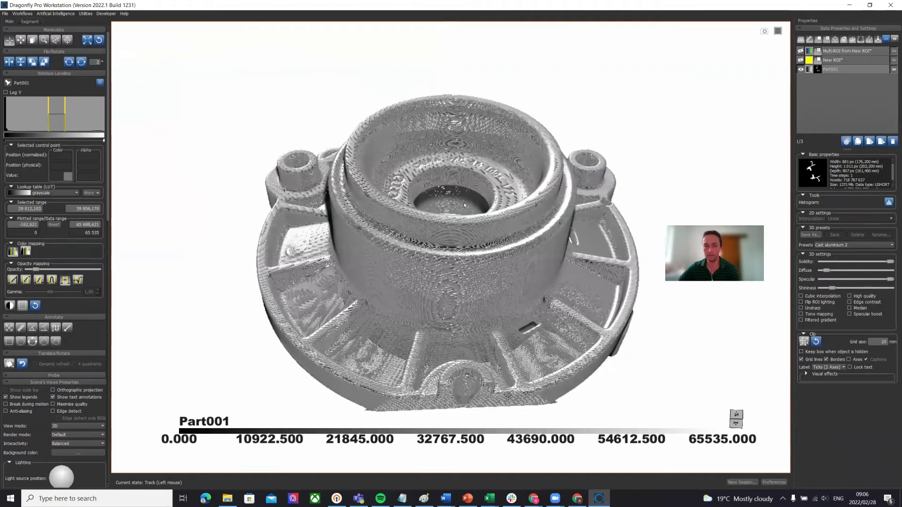
{"action": "left_click_drag", "start_coordinate": [464, 205], "coordinate": [462, 221]}
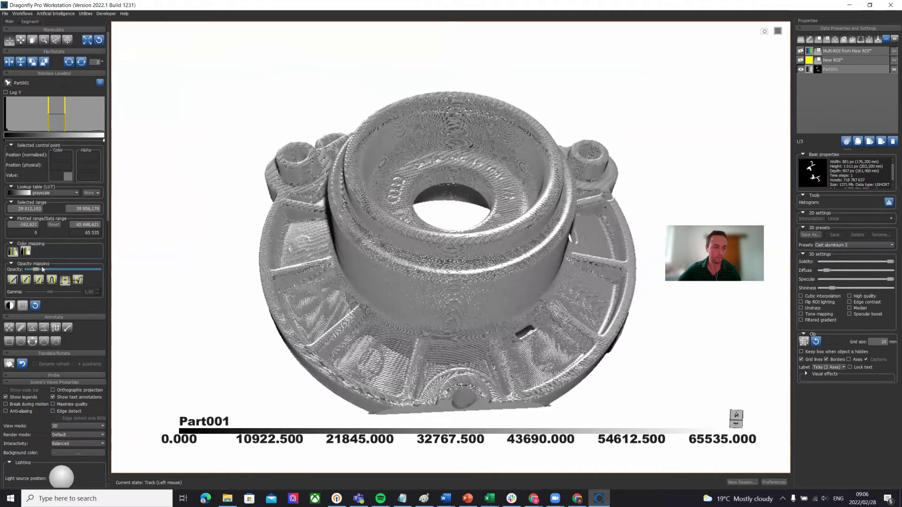
Set full opacity with a ramp opacity mapping and adjust the grey-value window.
{"action": "left_click", "coordinate": [99, 270]}
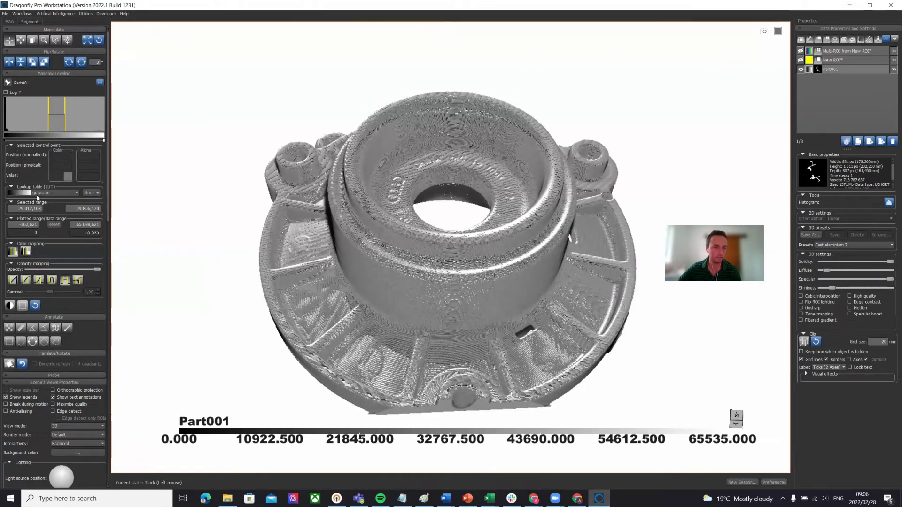
{"action": "left_click", "coordinate": [27, 281]}
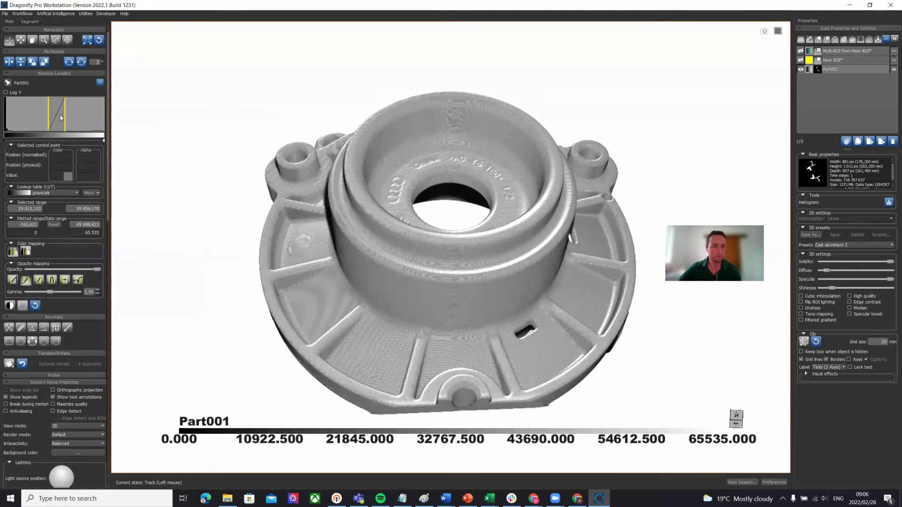
{"action": "left_click_drag", "start_coordinate": [55, 125], "coordinate": [91, 125]}
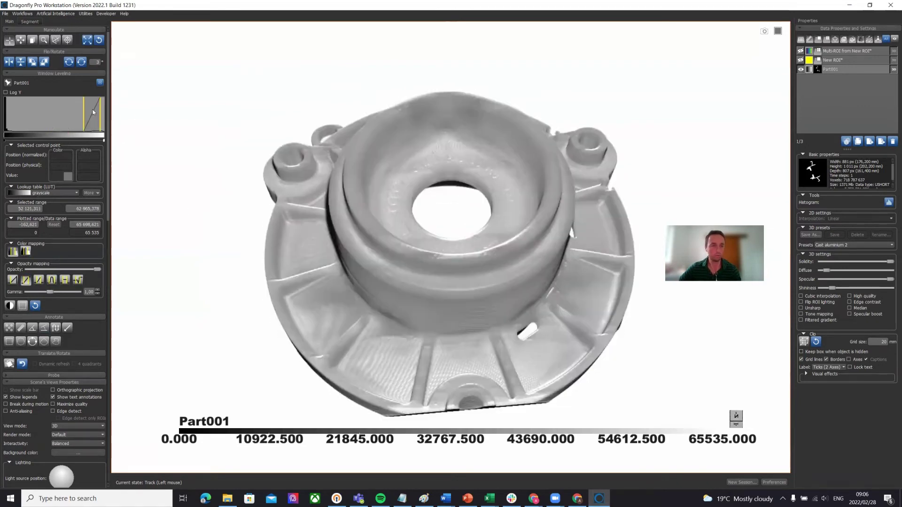
{"action": "left_click_drag", "start_coordinate": [93, 112], "coordinate": [72, 110]}
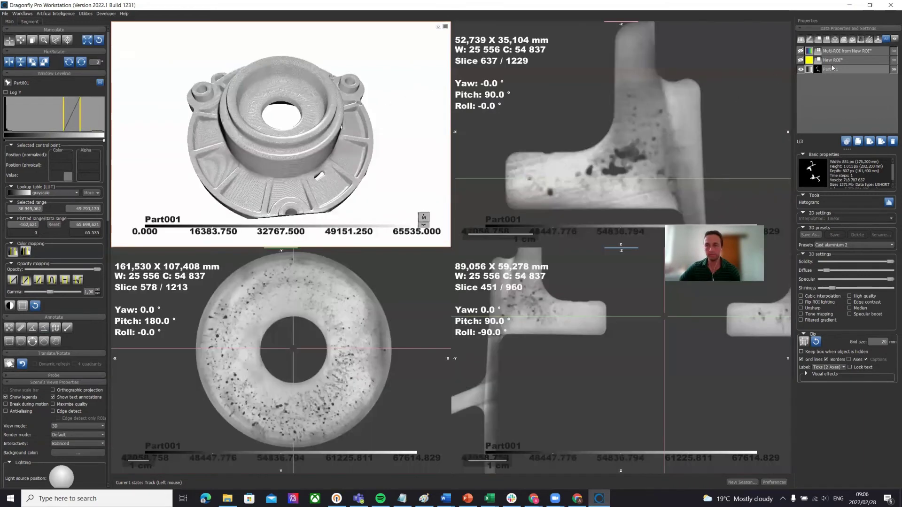
Add Part001's upper Otsu range to a new ROI and fill its inner areas.
{"action": "left_click", "coordinate": [844, 70]}
{"action": "left_click", "coordinate": [25, 22]}
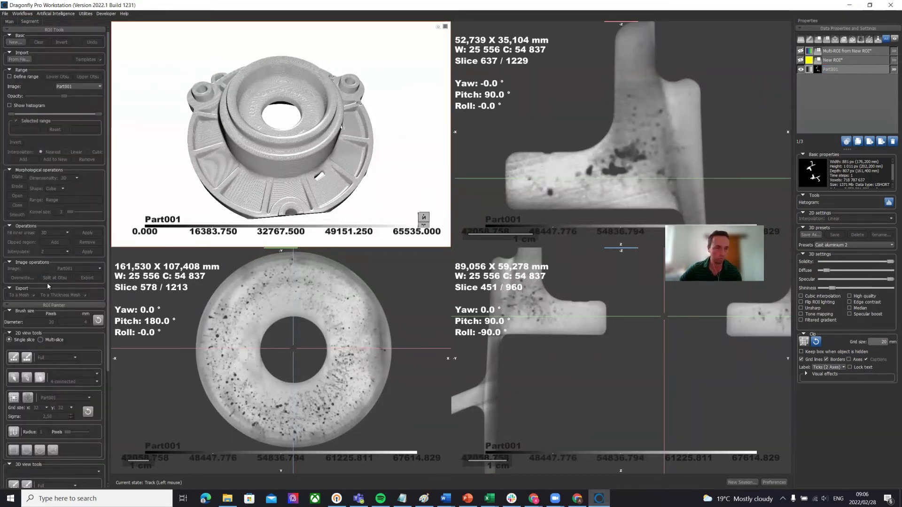
{"action": "left_click", "coordinate": [10, 77]}
{"action": "left_click", "coordinate": [88, 76]}
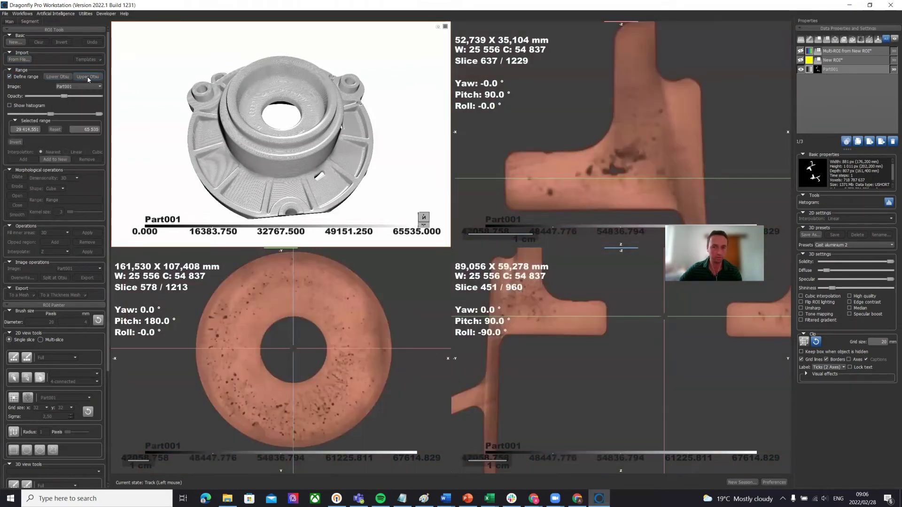
{"action": "left_click", "coordinate": [56, 159]}
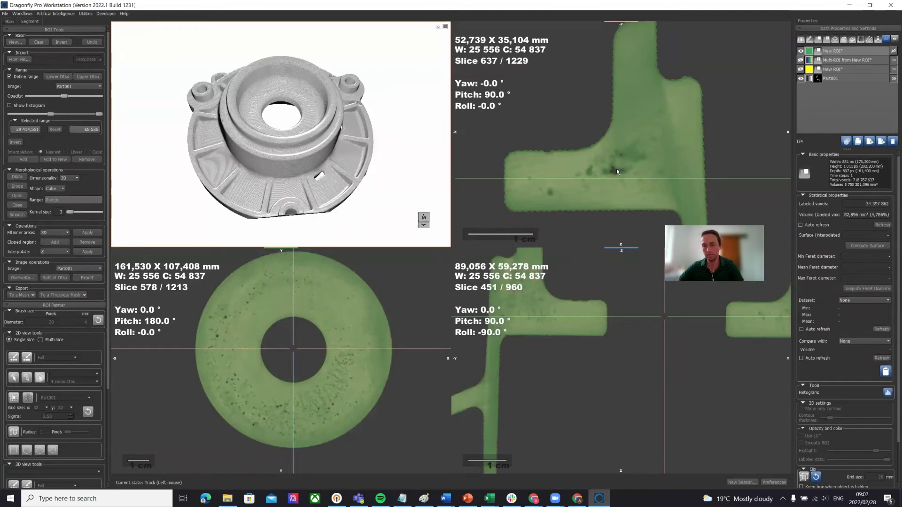
{"action": "left_click", "coordinate": [829, 51]}
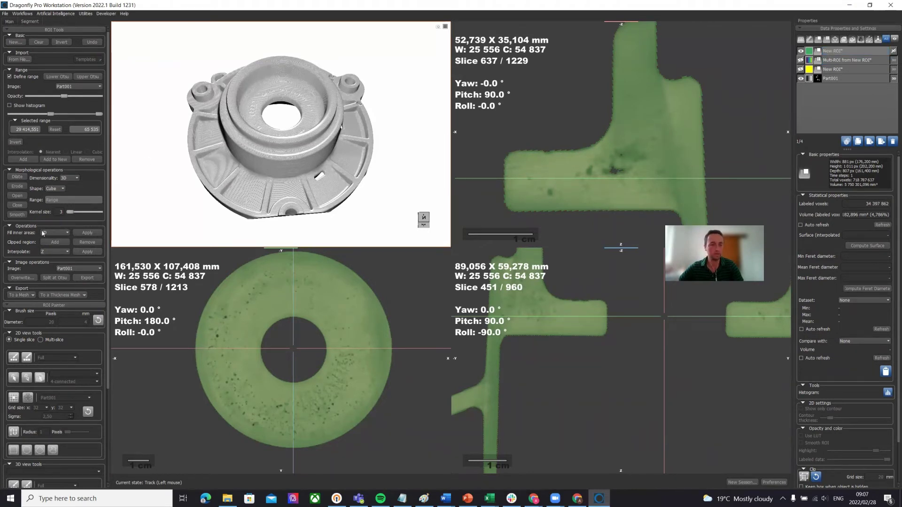
{"action": "left_click", "coordinate": [88, 232]}
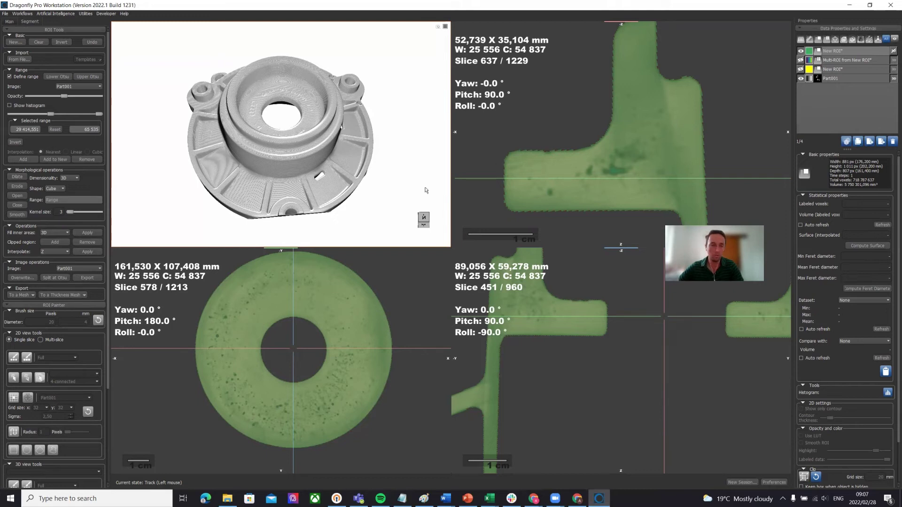
Export the New ROI to a normal thickness mesh with smoothing enabled.
{"action": "left_click", "coordinate": [52, 295]}
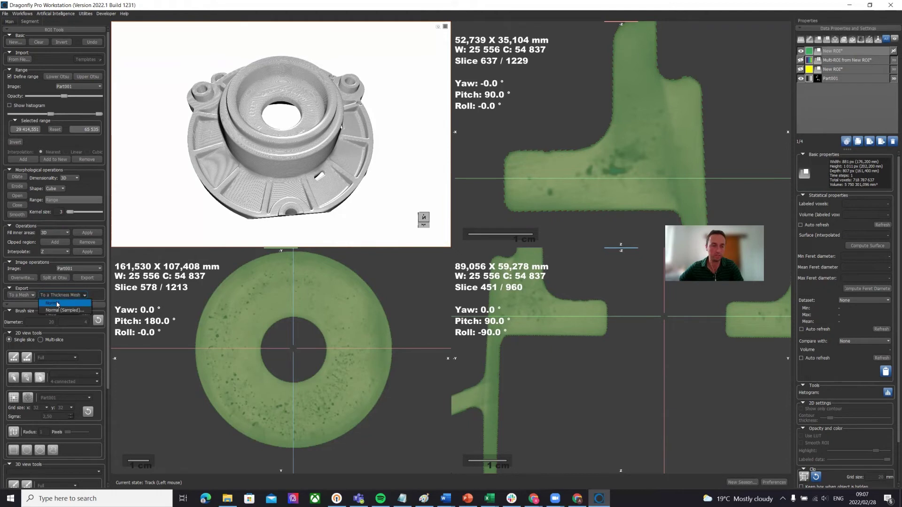
{"action": "left_click", "coordinate": [57, 304]}
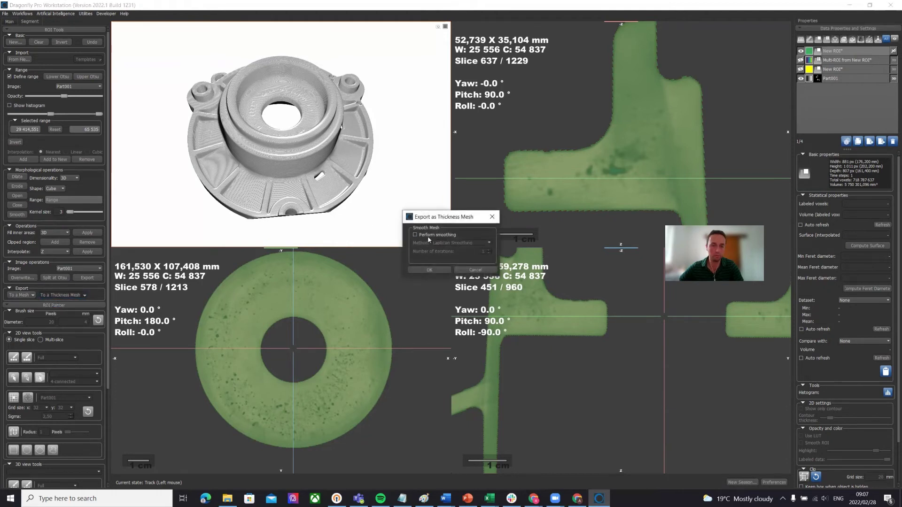
{"action": "left_click", "coordinate": [428, 235]}
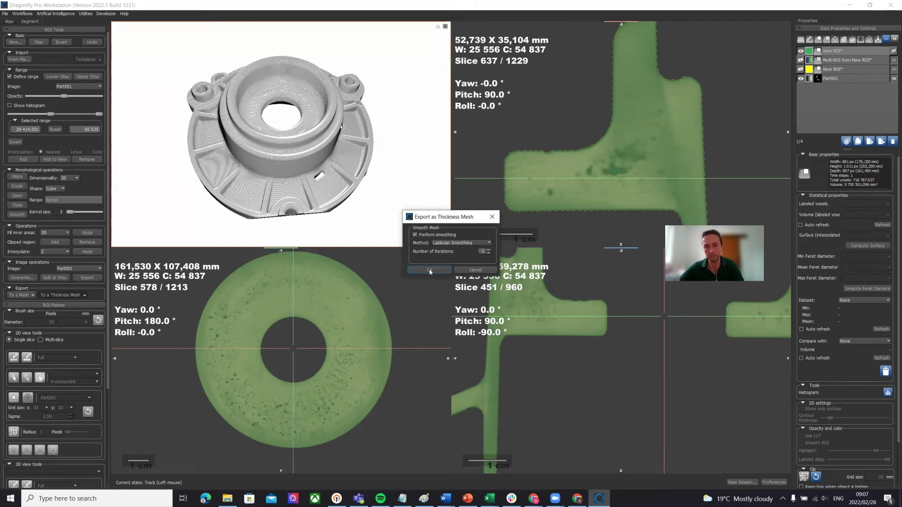
{"action": "left_click", "coordinate": [430, 271]}
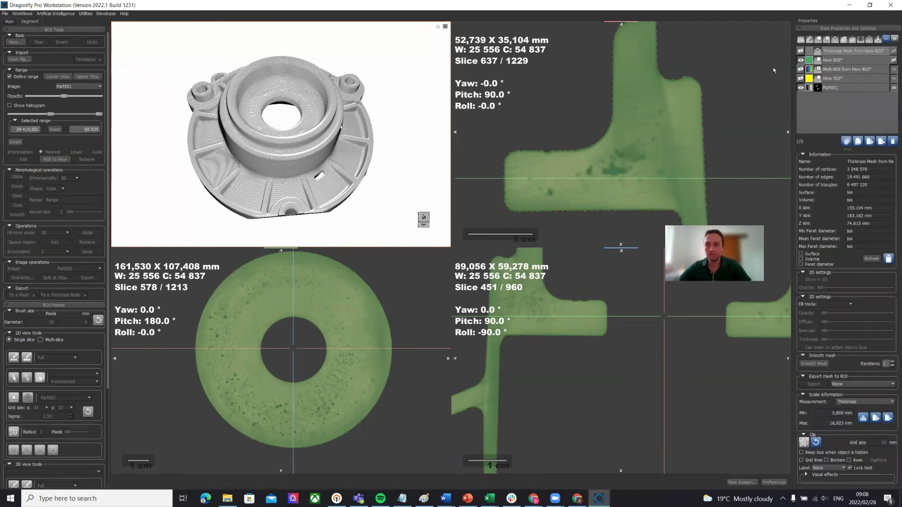
Make Thickness Mesh from New ROI visible, then maximise the colour-mapped 3D view.
{"action": "left_click", "coordinate": [848, 51]}
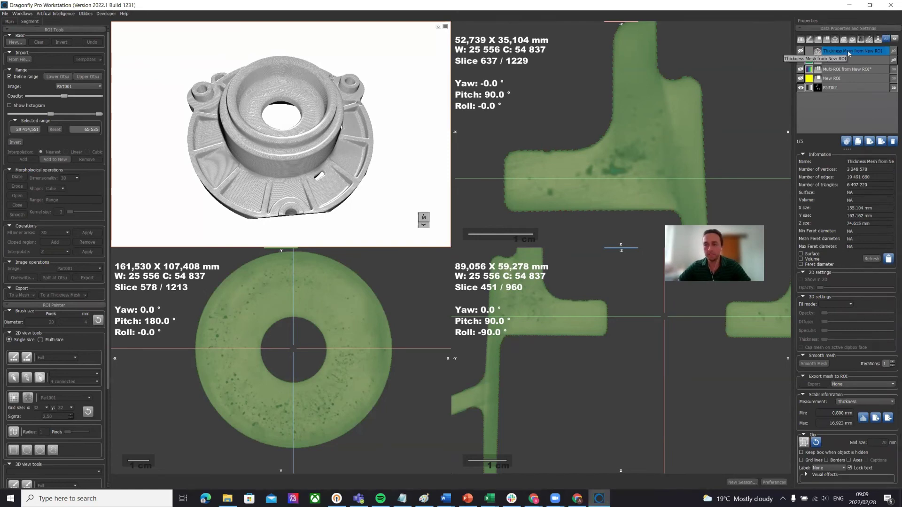
{"action": "left_click", "coordinate": [801, 52]}
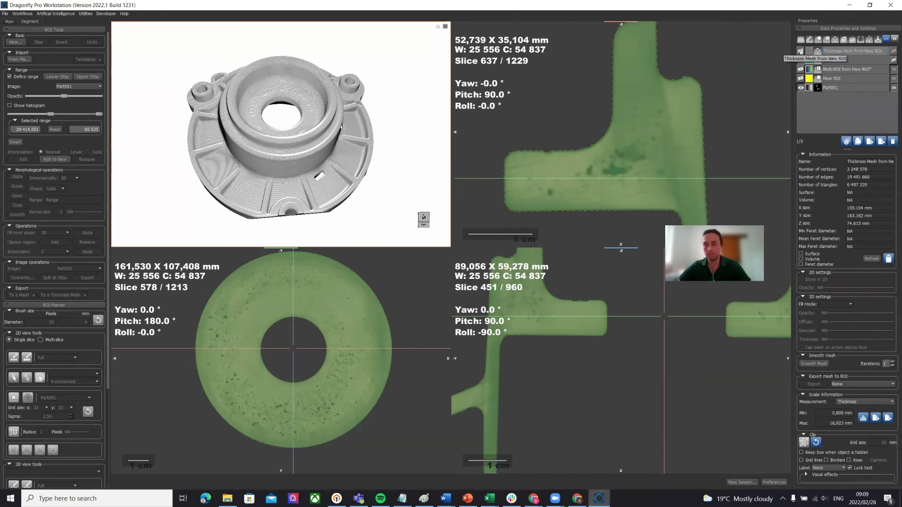
{"action": "left_click", "coordinate": [801, 51]}
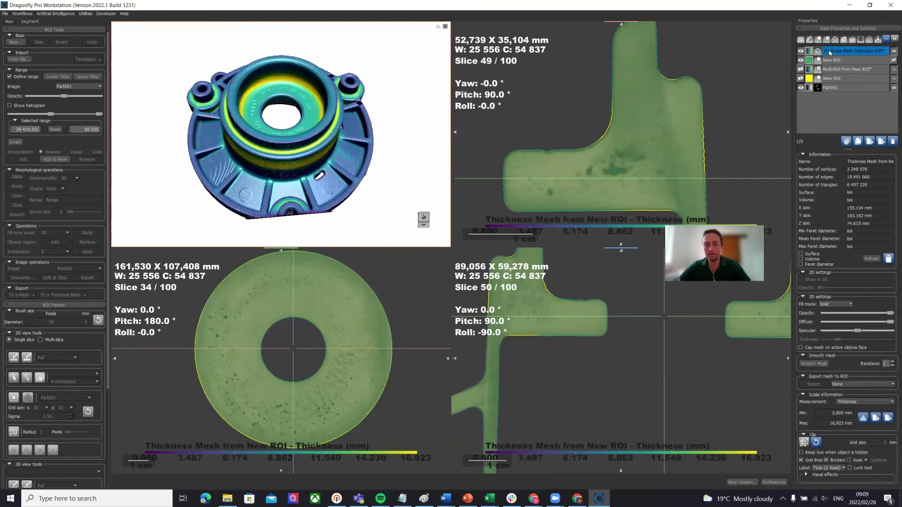
{"action": "mouse_move", "coordinate": [301, 132]}
{"action": "left_mouse_down"}
{"action": "mouse_move", "coordinate": [290, 151]}
{"action": "mouse_move", "coordinate": [306, 119]}
{"action": "left_mouse_up"}
{"action": "double_click", "coordinate": [386, 182]}
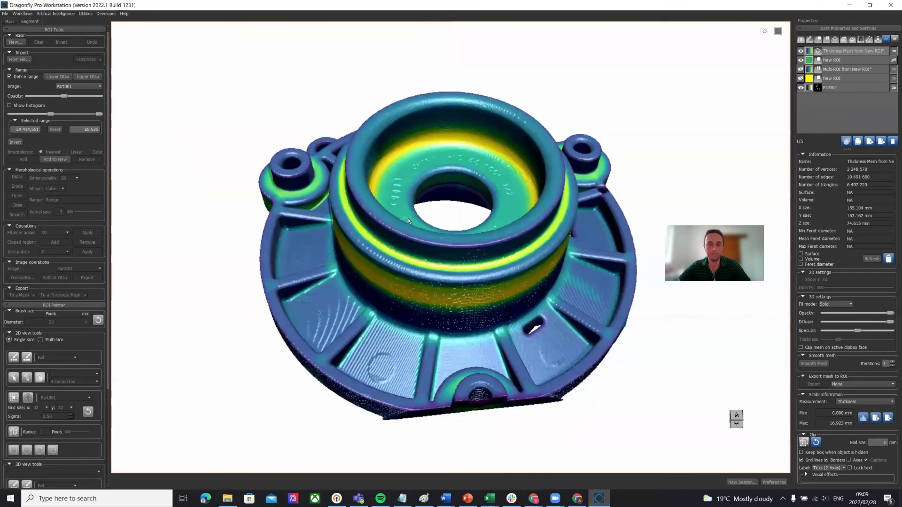
Turn on the thickness colour legend for the mesh.
{"action": "left_click_drag", "start_coordinate": [407, 218], "coordinate": [388, 194]}
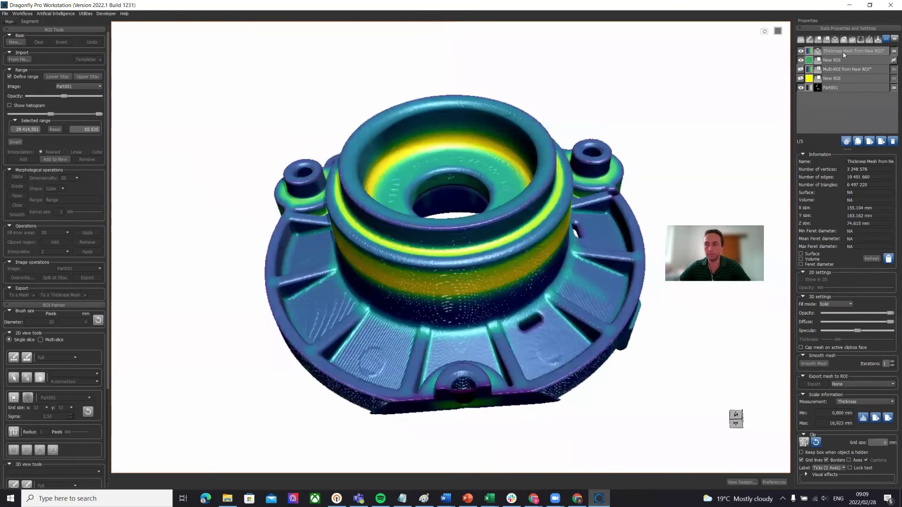
{"action": "left_click", "coordinate": [845, 60]}
{"action": "left_click", "coordinate": [852, 51]}
{"action": "left_click_drag", "start_coordinate": [498, 286], "coordinate": [502, 281]}
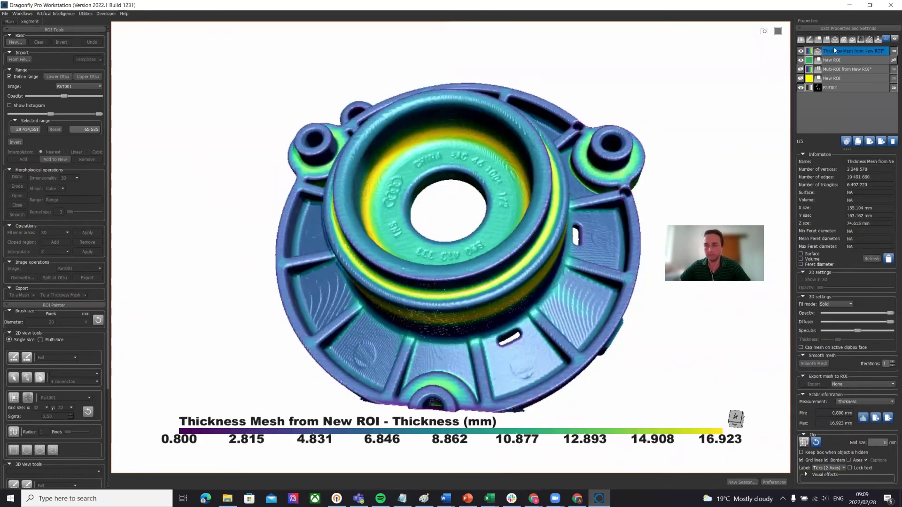
Rotate the casting to inspect the thickest walls around the inner bore.
{"action": "left_click_drag", "start_coordinate": [489, 216], "coordinate": [225, 424]}
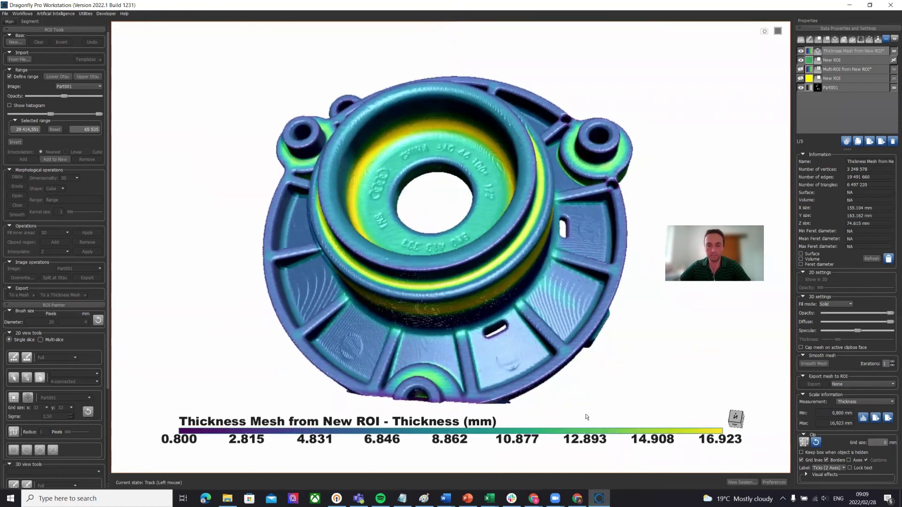
{"action": "left_click_drag", "start_coordinate": [584, 417], "coordinate": [474, 241]}
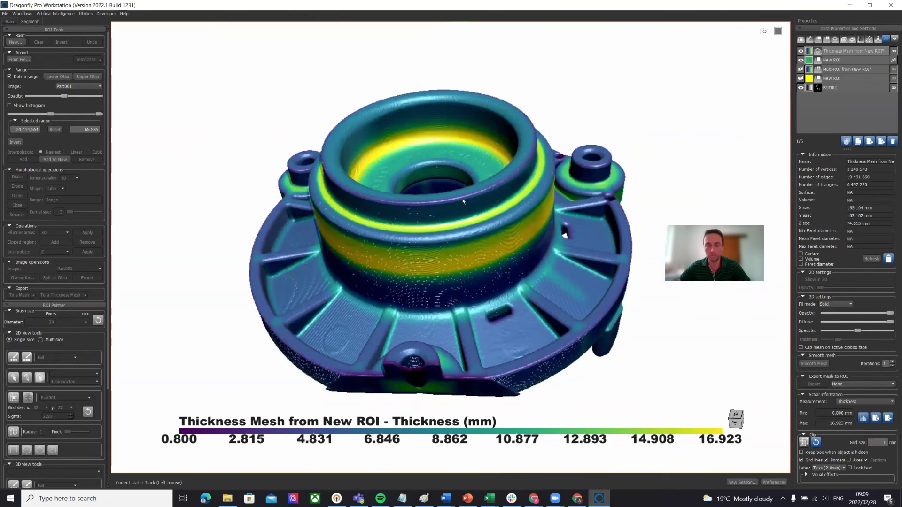
{"action": "left_click_drag", "start_coordinate": [462, 199], "coordinate": [538, 110]}
{"action": "left_click_drag", "start_coordinate": [255, 252], "coordinate": [246, 190]}
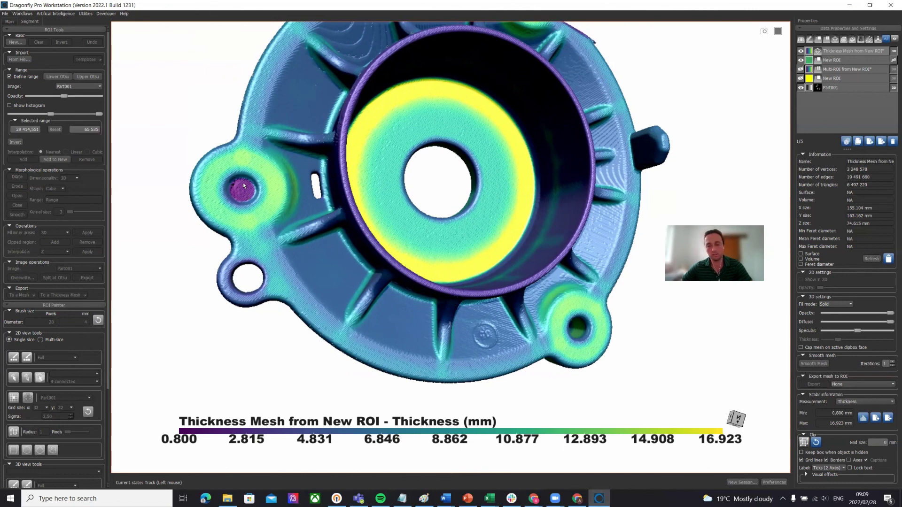
{"action": "left_click_drag", "start_coordinate": [434, 127], "coordinate": [438, 421]}
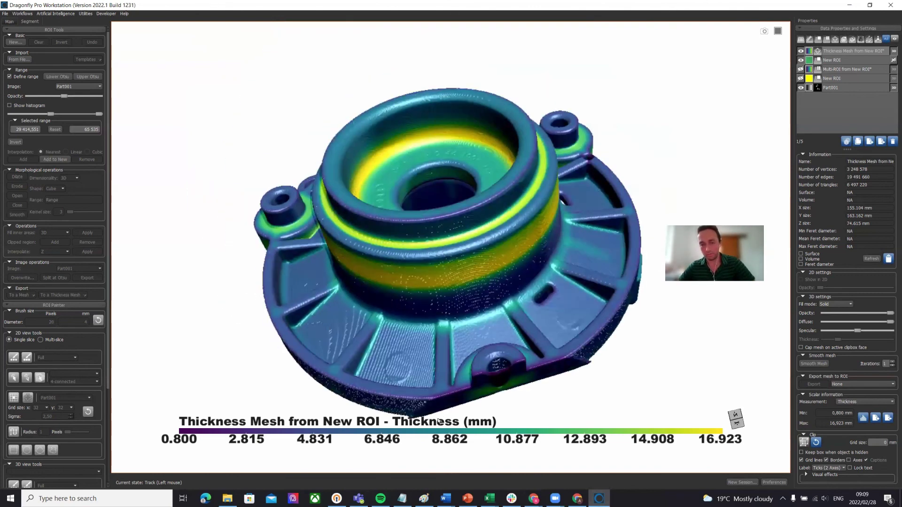